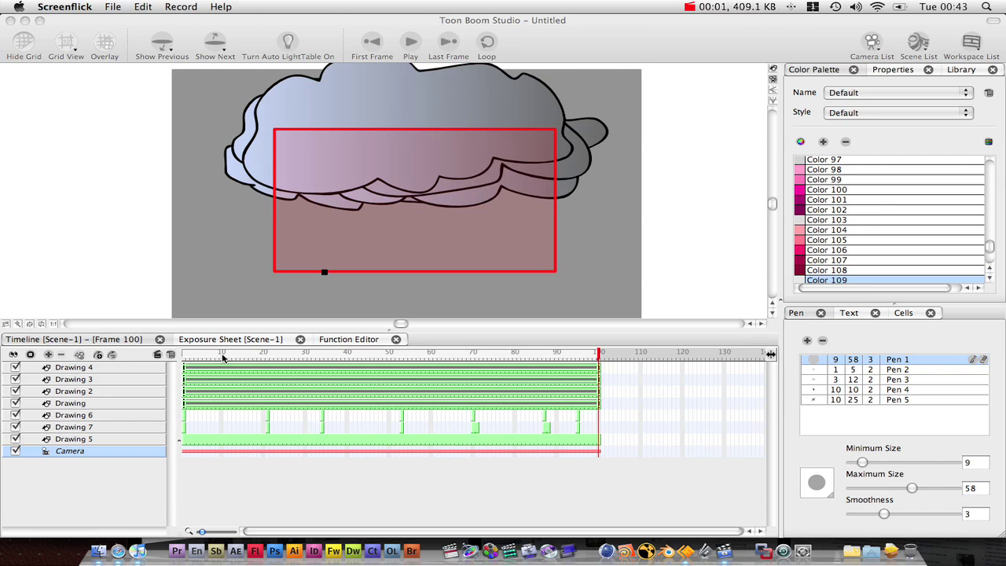
Play the storm animation from frame 1 and stop it partway through
{"action": "mouse_move", "coordinate": [220, 358]}
{"action": "left_mouse_down"}
{"action": "mouse_move", "coordinate": [174, 355]}
{"action": "mouse_move", "coordinate": [457, 371]}
{"action": "mouse_move", "coordinate": [234, 363]}
{"action": "left_mouse_up"}
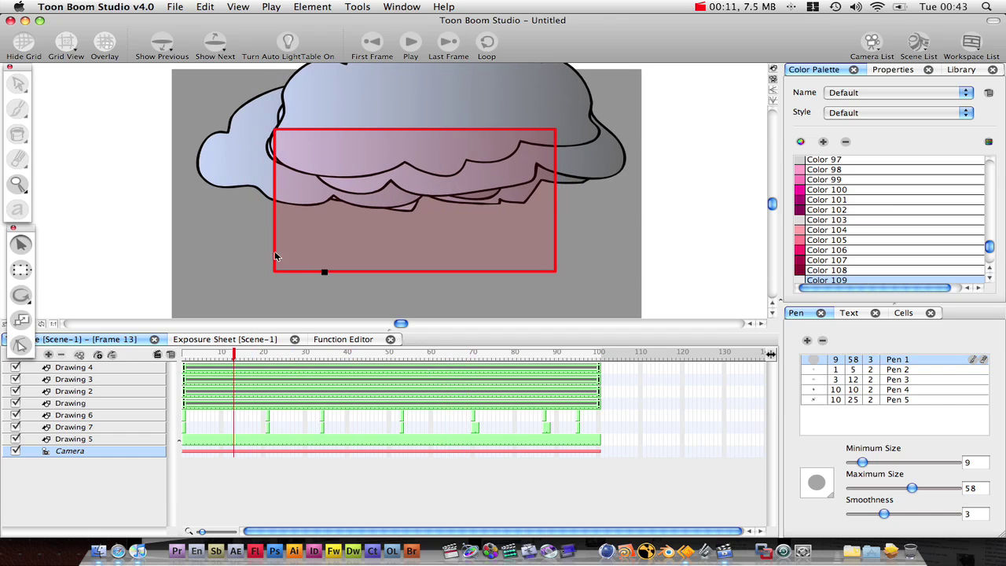
{"action": "left_click", "coordinate": [411, 45]}
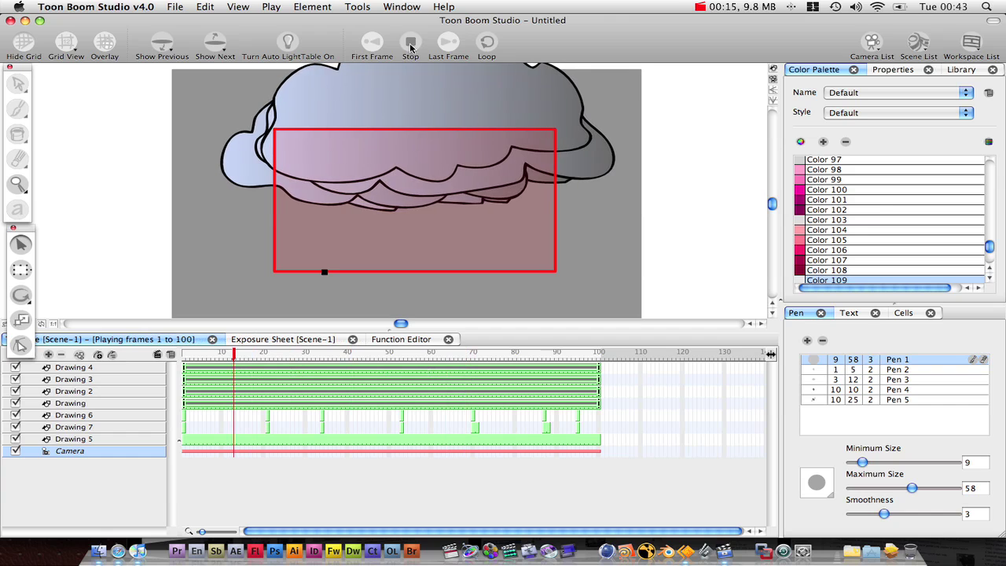
{"action": "left_click", "coordinate": [410, 42]}
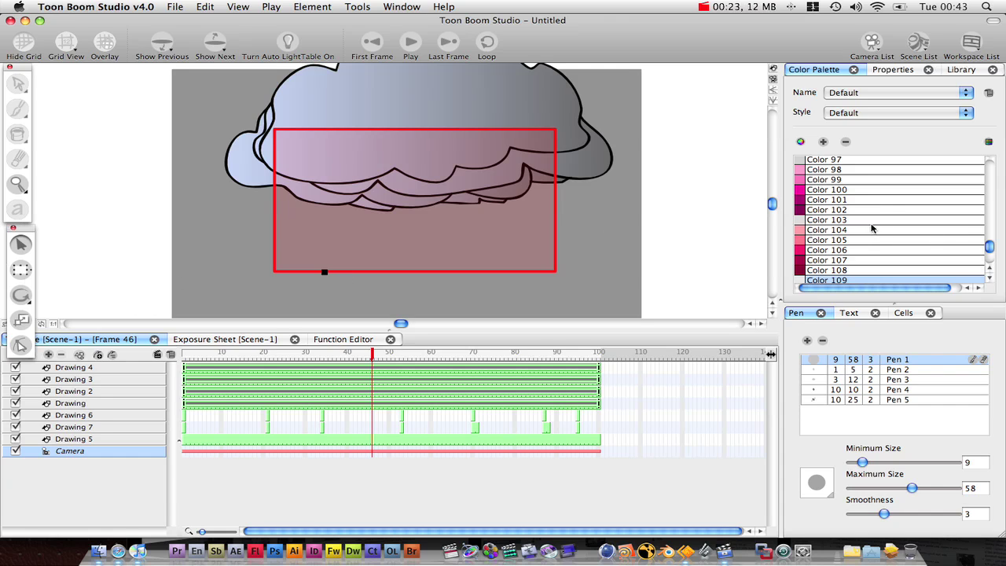
Pick black Color 1, add a new drawing layer, and move Drawing 8 to the top of the stack
{"action": "left_click_drag", "start_coordinate": [992, 247], "coordinate": [840, 176]}
{"action": "left_click", "coordinate": [821, 163]}
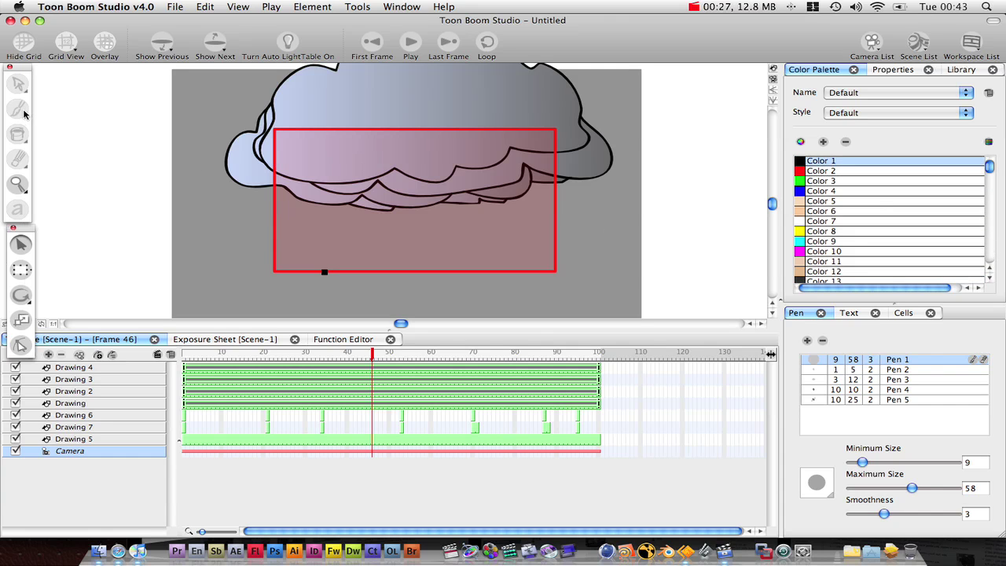
{"action": "left_click", "coordinate": [80, 356]}
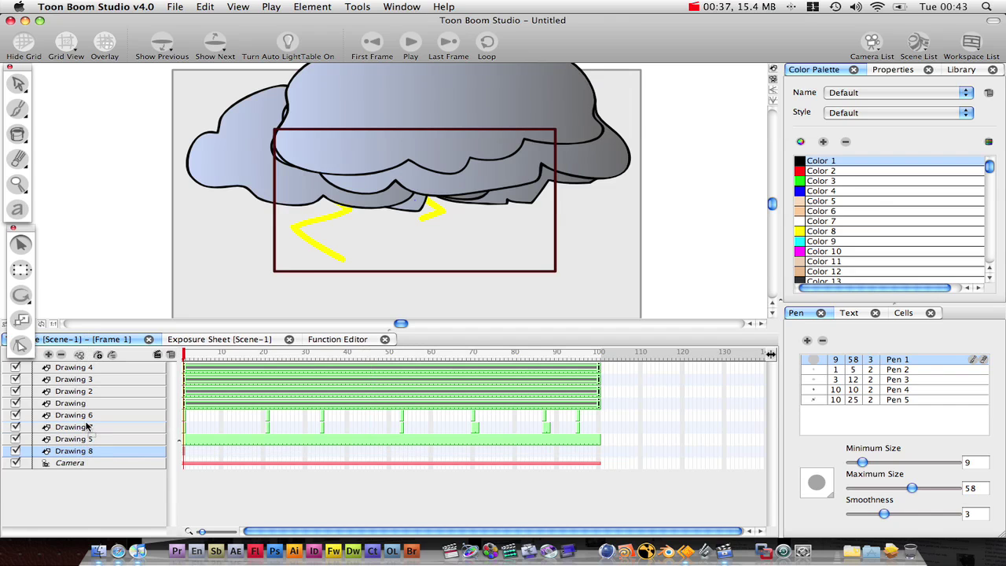
{"action": "left_click", "coordinate": [102, 356]}
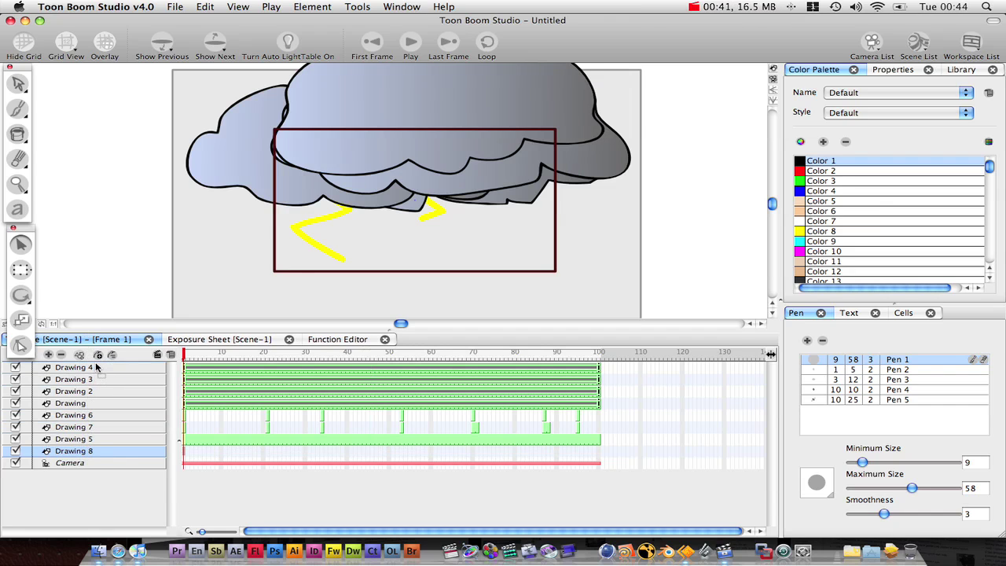
{"action": "left_click_drag", "start_coordinate": [92, 368], "coordinate": [93, 369]}
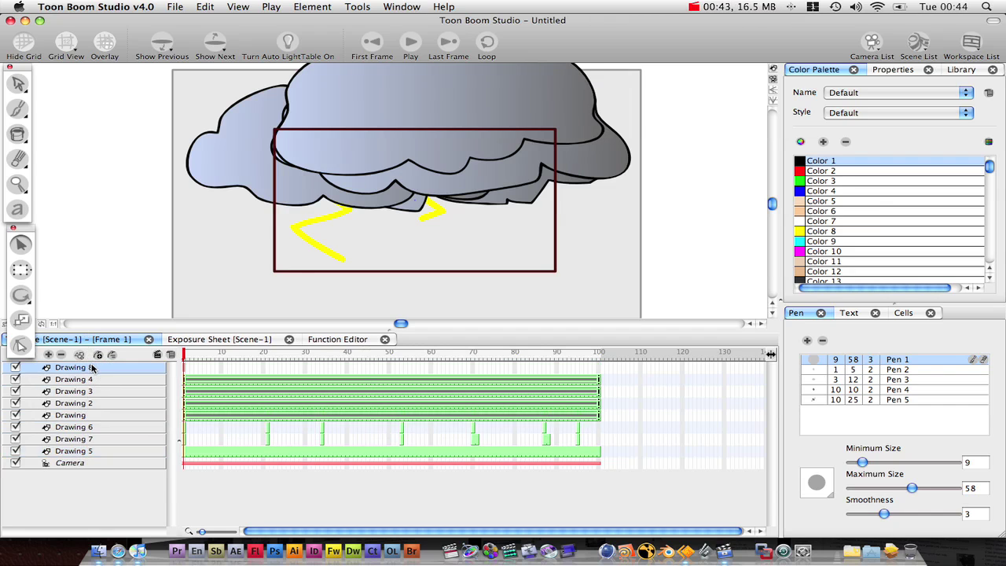
With the field chart on, draw a long ground strip and four rectangular buildings using the Rectangle tool
{"action": "left_click", "coordinate": [19, 135]}
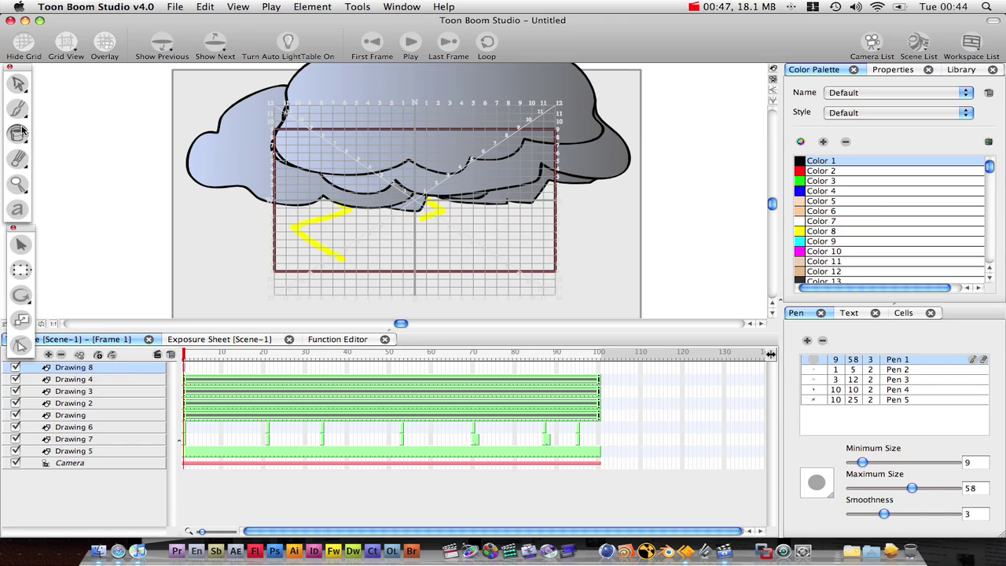
{"action": "left_click_drag", "start_coordinate": [18, 110], "coordinate": [82, 138]}
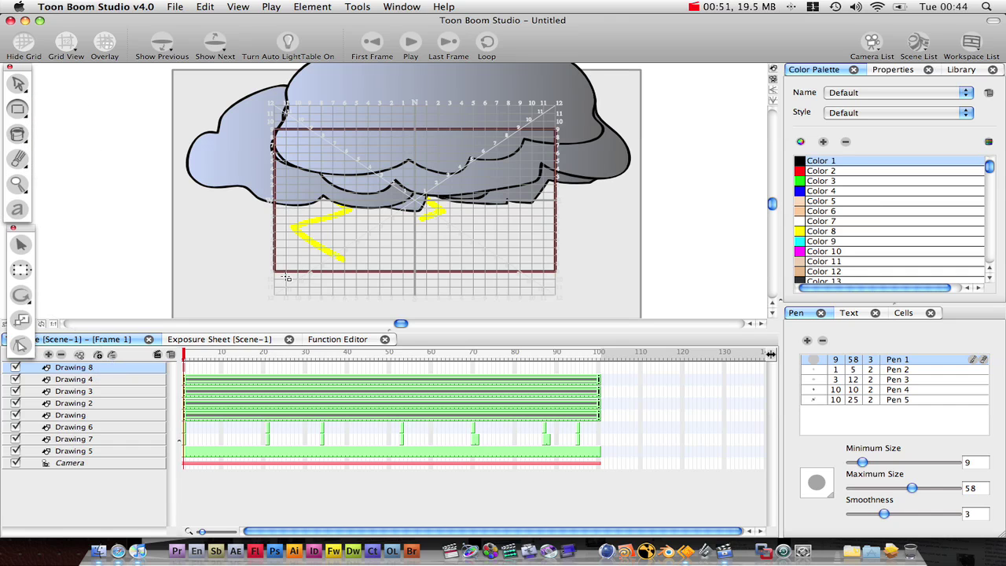
{"action": "mouse_move", "coordinate": [257, 287]}
{"action": "left_mouse_down"}
{"action": "mouse_move", "coordinate": [564, 288]}
{"action": "mouse_move", "coordinate": [560, 271]}
{"action": "left_mouse_up"}
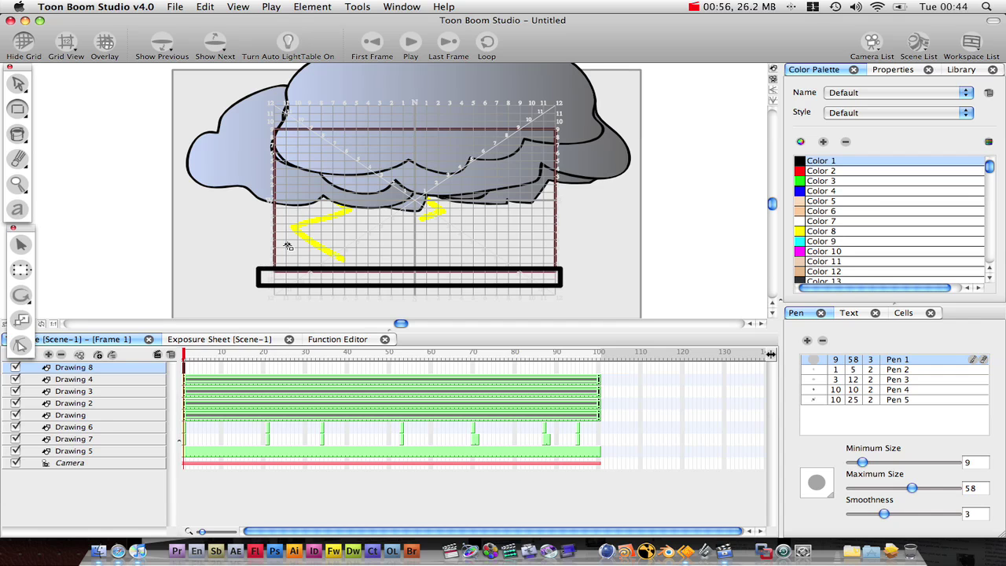
{"action": "mouse_move", "coordinate": [288, 246]}
{"action": "left_mouse_down"}
{"action": "mouse_move", "coordinate": [308, 269]}
{"action": "mouse_move", "coordinate": [361, 243]}
{"action": "mouse_move", "coordinate": [335, 217]}
{"action": "left_mouse_up"}
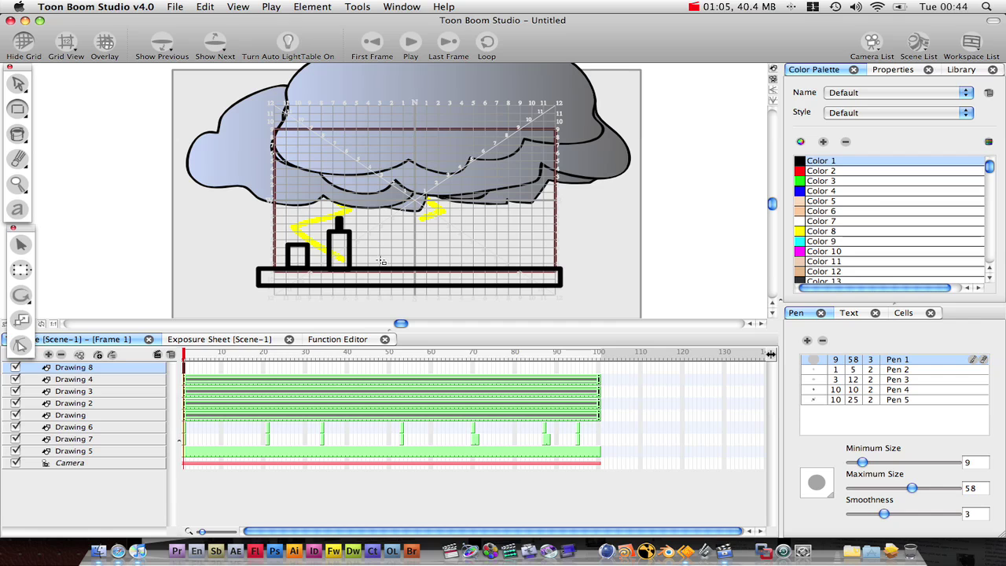
{"action": "left_click_drag", "start_coordinate": [367, 268], "coordinate": [393, 215]}
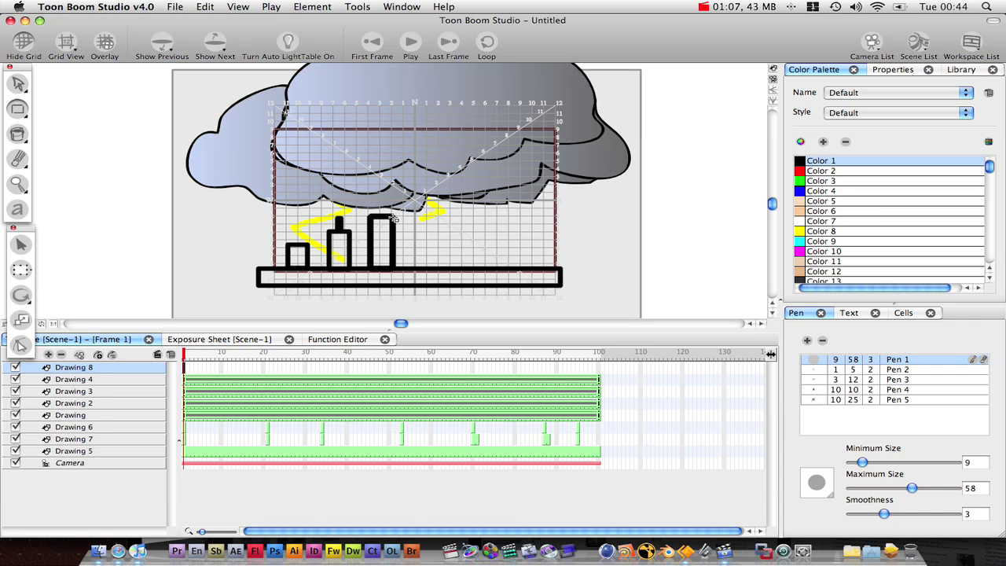
{"action": "mouse_move", "coordinate": [416, 268]}
{"action": "left_mouse_down"}
{"action": "mouse_move", "coordinate": [481, 238]}
{"action": "mouse_move", "coordinate": [460, 227]}
{"action": "mouse_move", "coordinate": [515, 267]}
{"action": "left_mouse_up"}
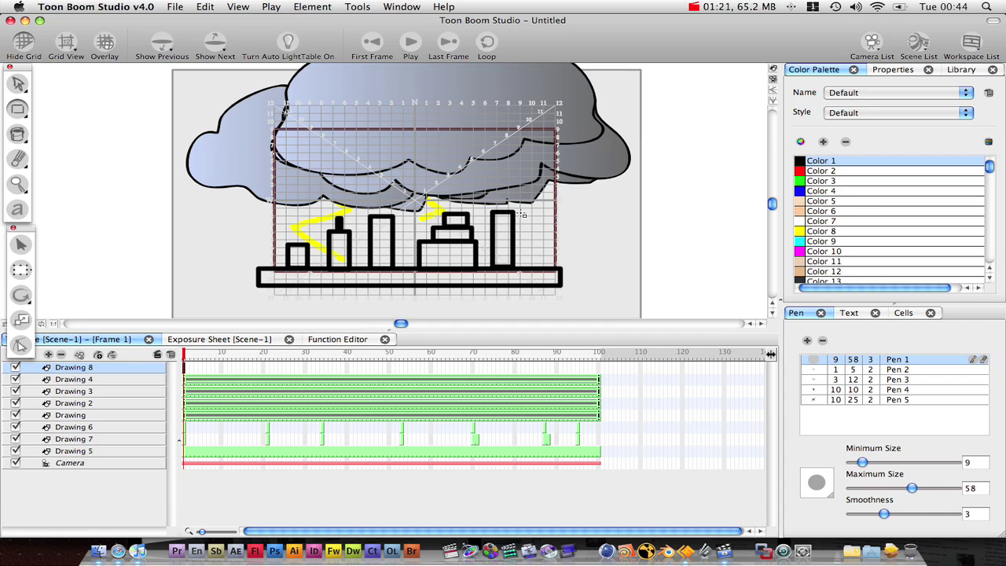
{"action": "left_click_drag", "start_coordinate": [522, 214], "coordinate": [564, 269]}
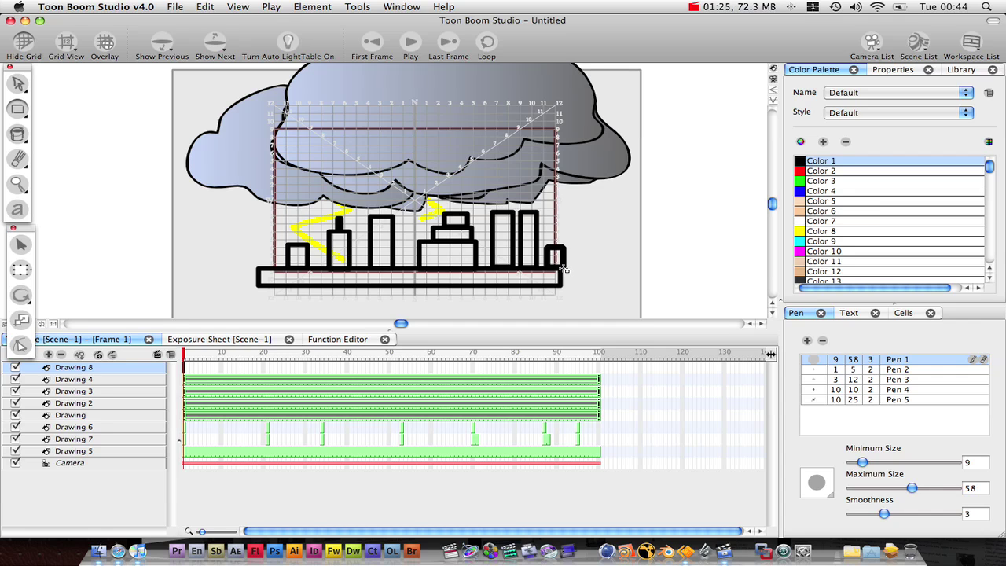
Paint-bucket the ground strip and each building rectangle black, then scrub to check a later frame
{"action": "left_click", "coordinate": [17, 135]}
{"action": "left_click", "coordinate": [291, 277]}
{"action": "left_click", "coordinate": [297, 256]}
{"action": "left_click", "coordinate": [344, 256]}
{"action": "left_click", "coordinate": [374, 248]}
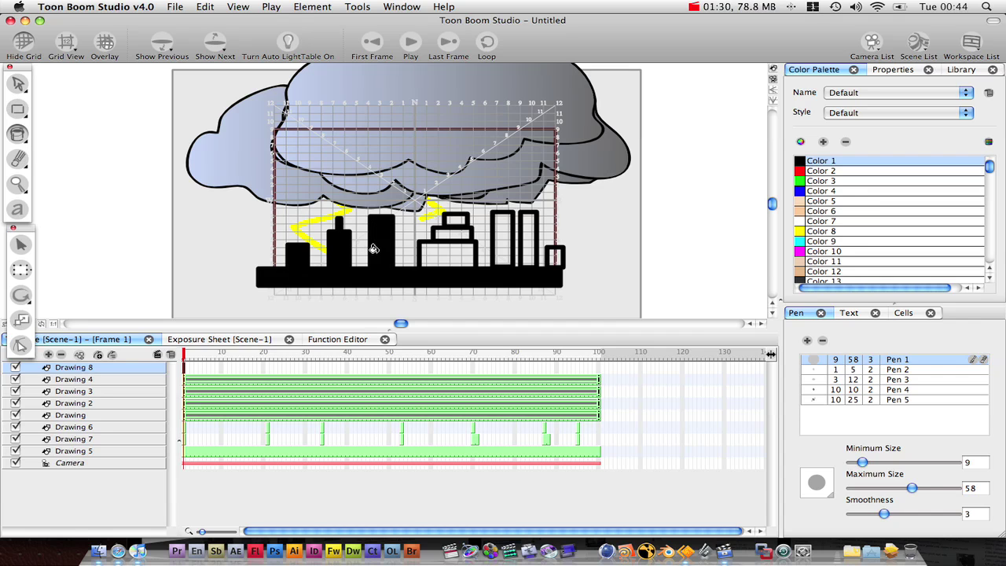
{"action": "left_click", "coordinate": [437, 248]}
{"action": "left_click", "coordinate": [446, 228]}
{"action": "left_click", "coordinate": [504, 217]}
{"action": "left_click", "coordinate": [525, 216]}
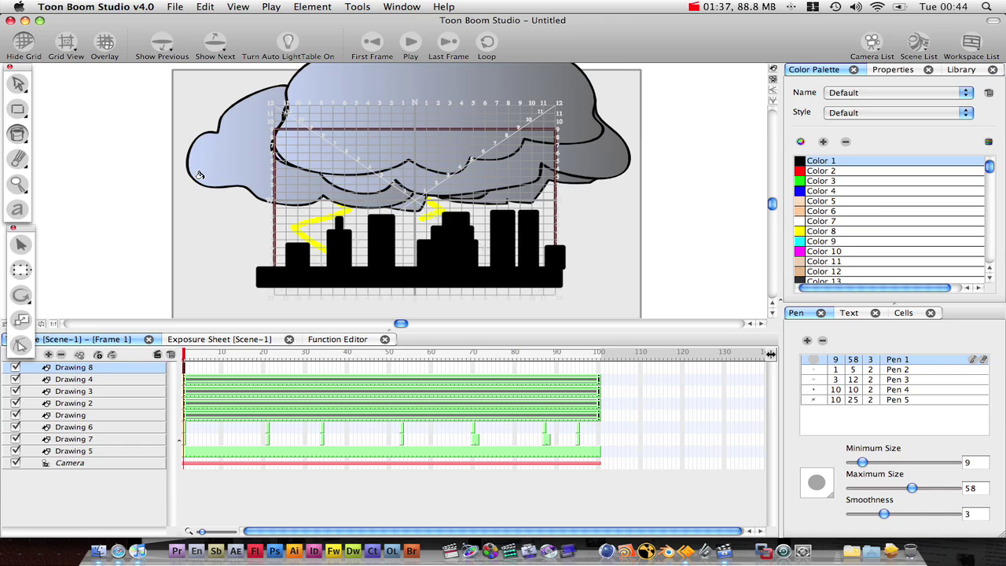
{"action": "left_click_drag", "start_coordinate": [239, 353], "coordinate": [163, 371]}
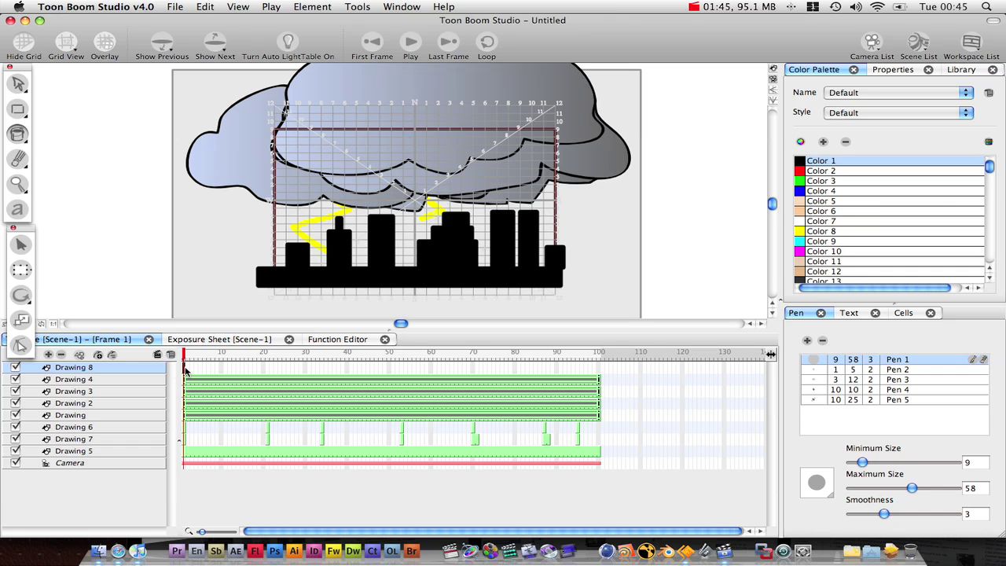
Extend the Drawing 8 cell's exposure to frame 100
{"action": "right_click", "coordinate": [185, 371]}
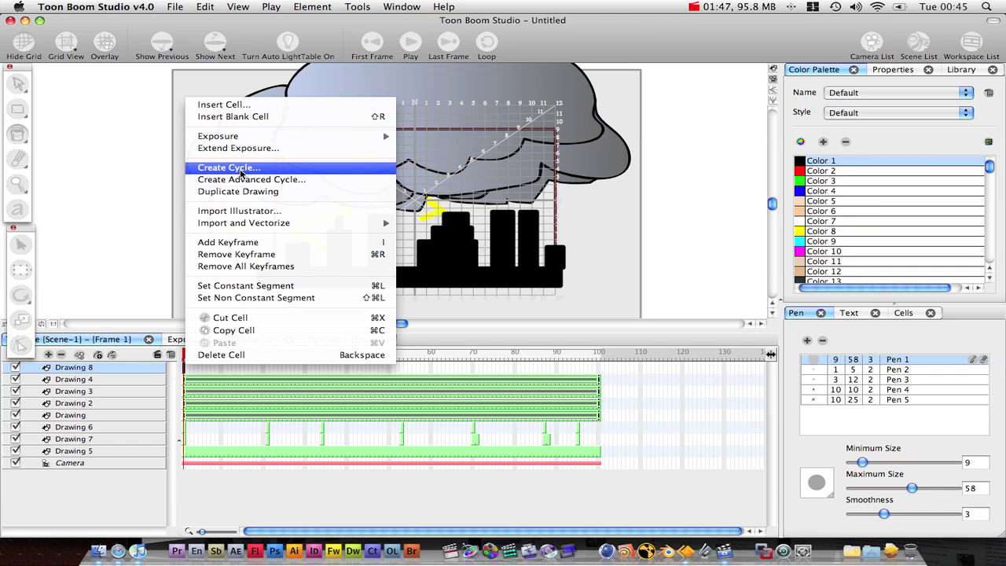
{"action": "left_click", "coordinate": [245, 149]}
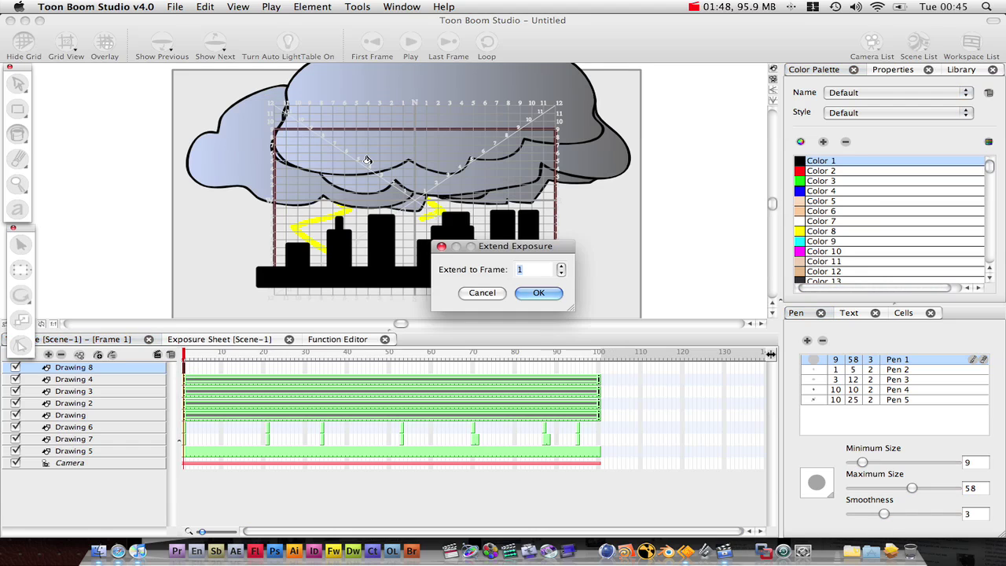
{"action": "type", "text": "100"}
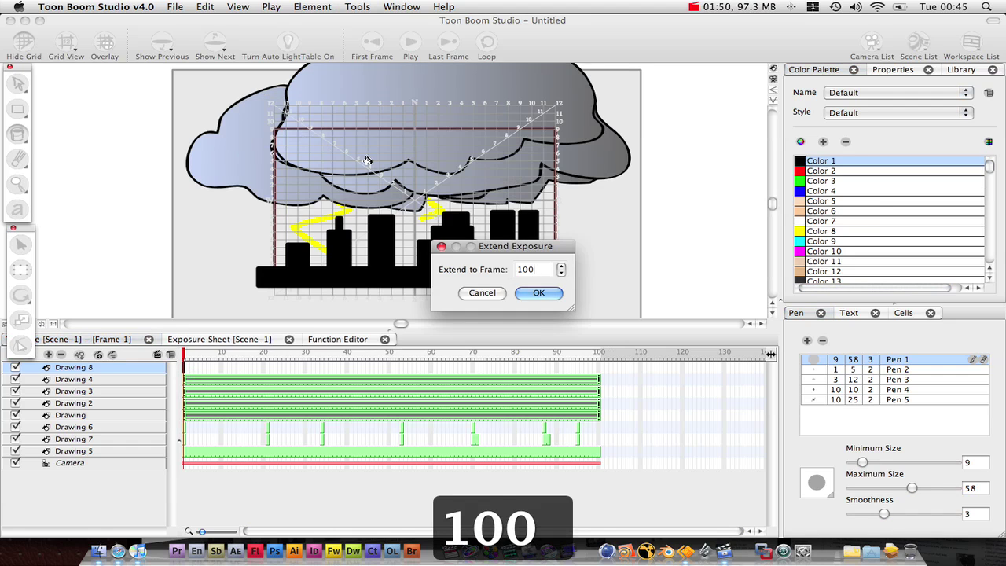
{"action": "key", "text": "Return"}
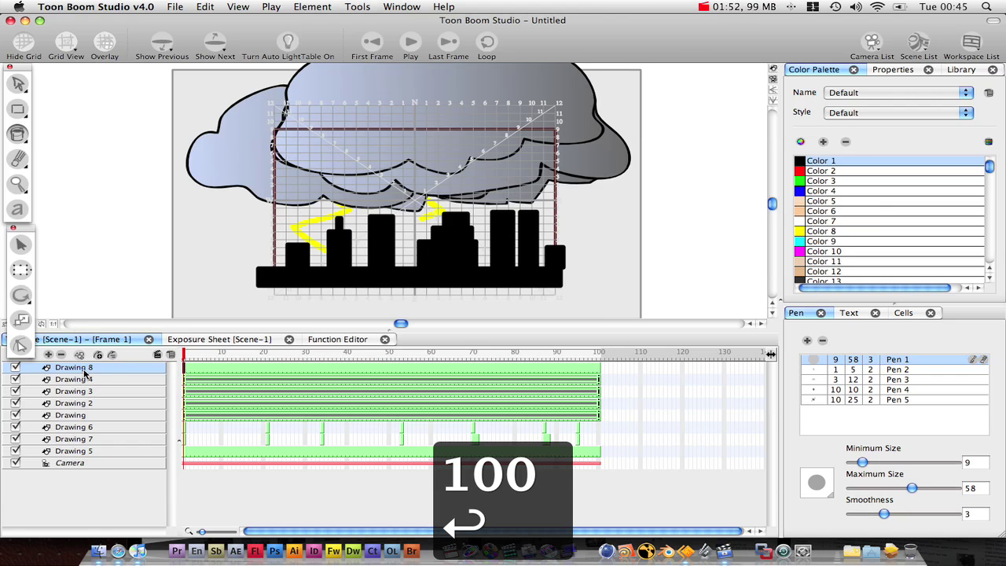
Rename the Drawing 8 layer to 'city' and the Drawing 4 layer to 'clouds'
{"action": "double_click", "coordinate": [81, 369]}
{"action": "type", "text": "city"}
{"action": "key", "text": "Return"}
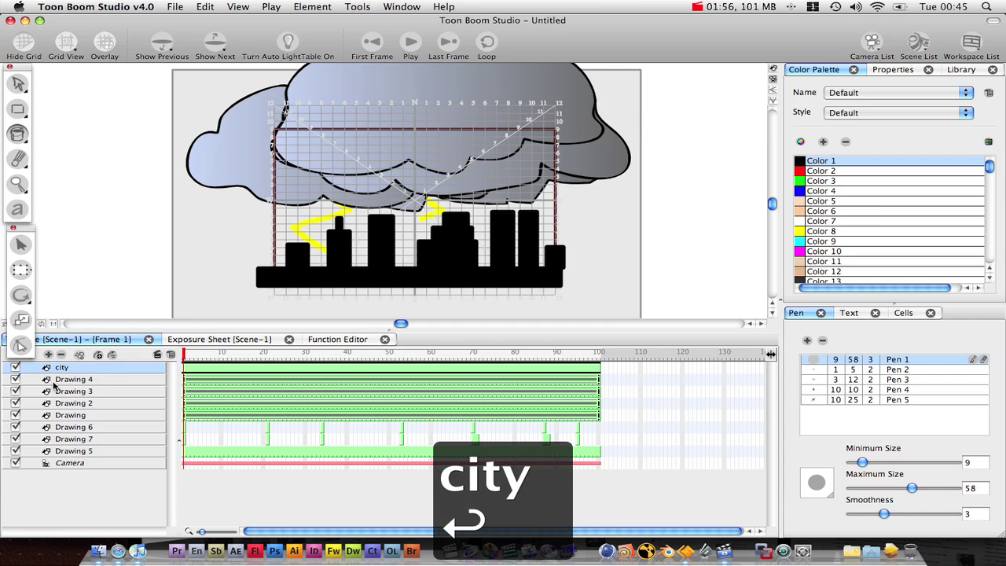
{"action": "double_click", "coordinate": [66, 380]}
{"action": "type", "text": "clouds"}
{"action": "key", "text": "Tab"}
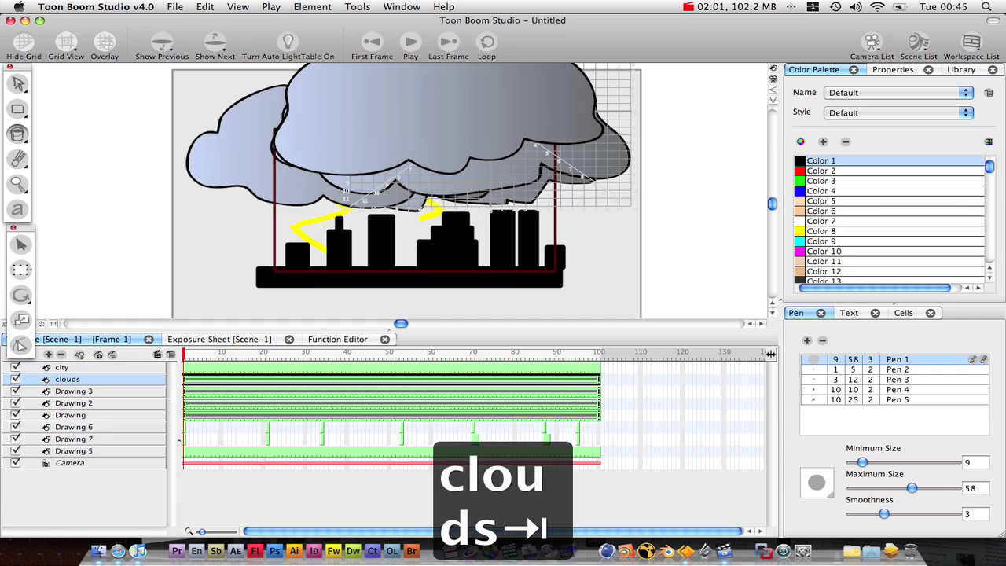
{"action": "key", "text": "Tab"}
Rename Drawing 3 to 'clouds 2' and Drawing 5 to 'bg', then scrub frames to preview
{"action": "double_click", "coordinate": [67, 390]}
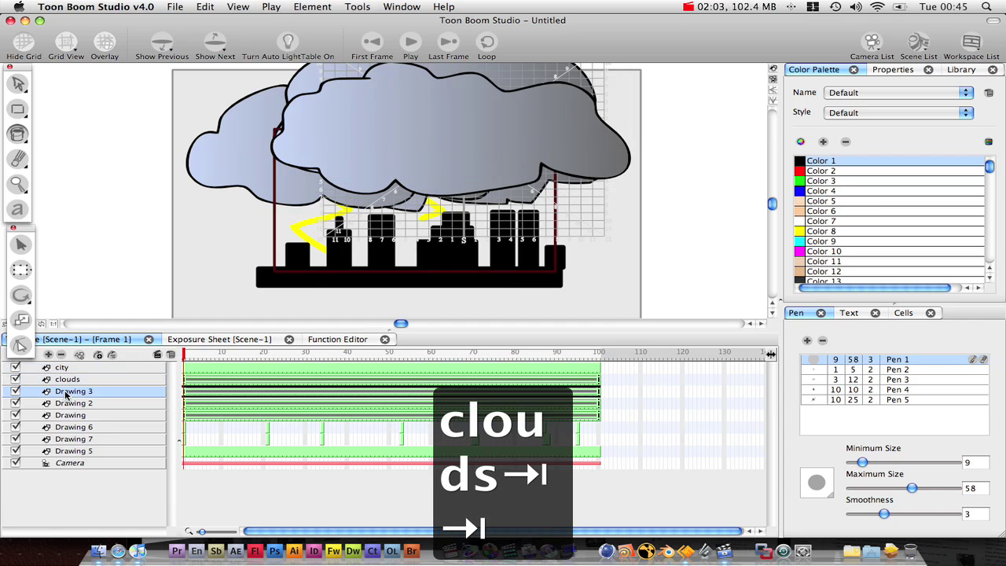
{"action": "type", "text": "clouds 2"}
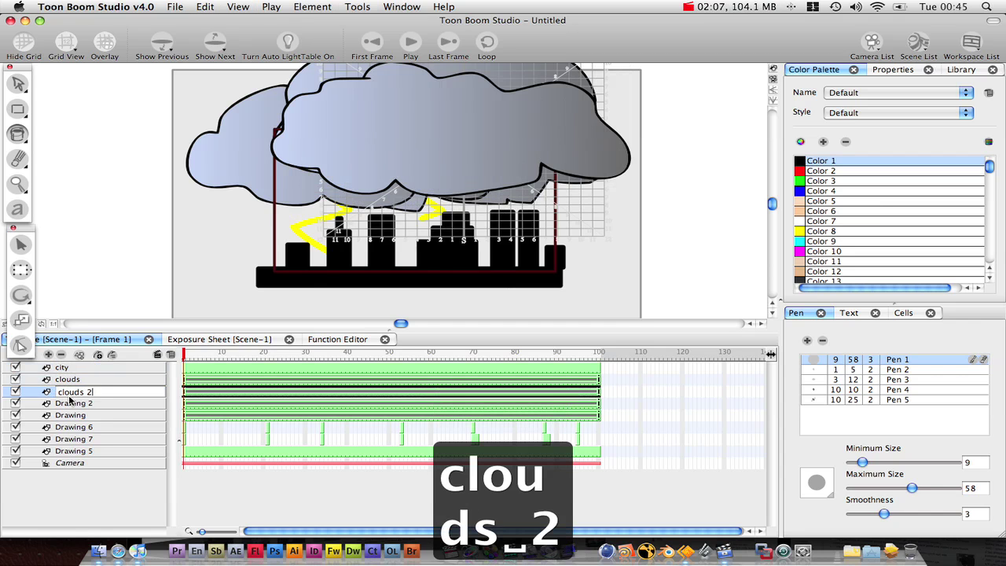
{"action": "key", "text": "Return"}
{"action": "double_click", "coordinate": [74, 451]}
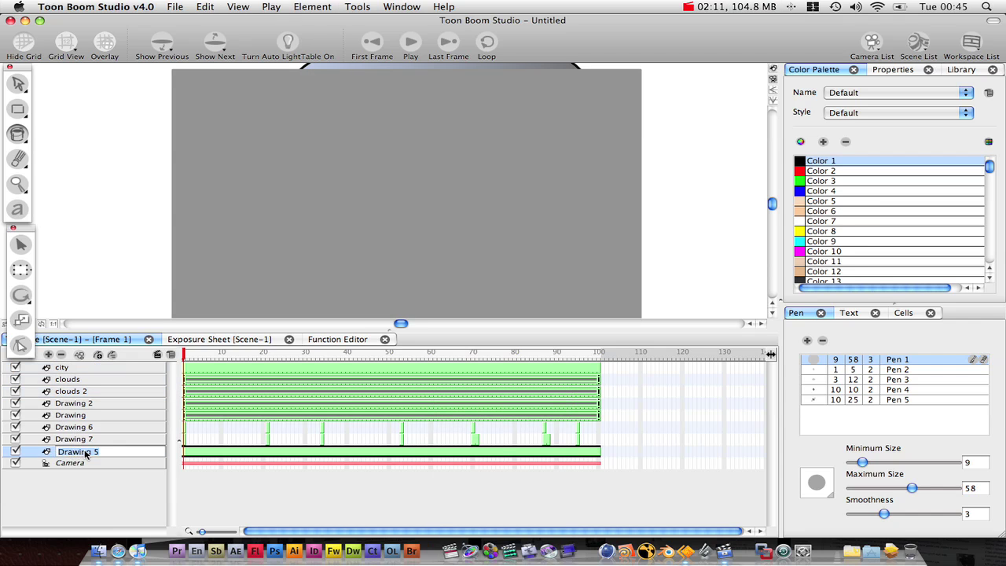
{"action": "type", "text": "bg"}
{"action": "key", "text": "Return"}
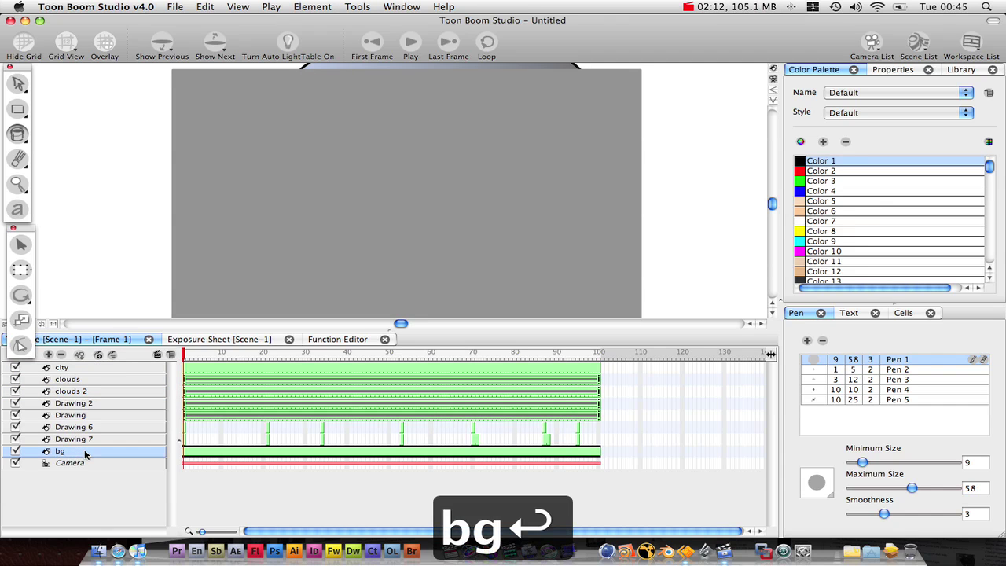
{"action": "left_click", "coordinate": [99, 499]}
{"action": "left_click_drag", "start_coordinate": [201, 355], "coordinate": [182, 340]}
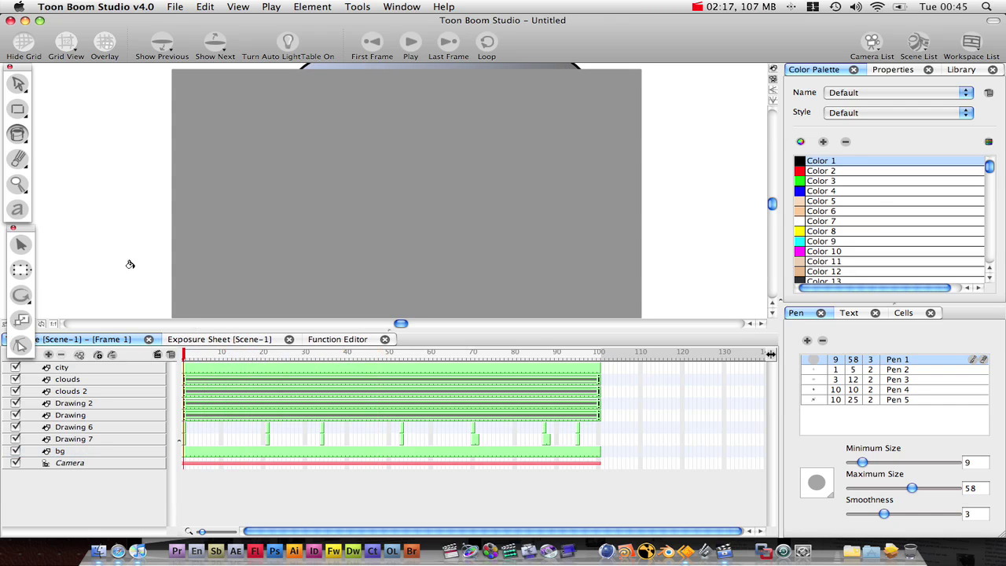
{"action": "left_click", "coordinate": [72, 470]}
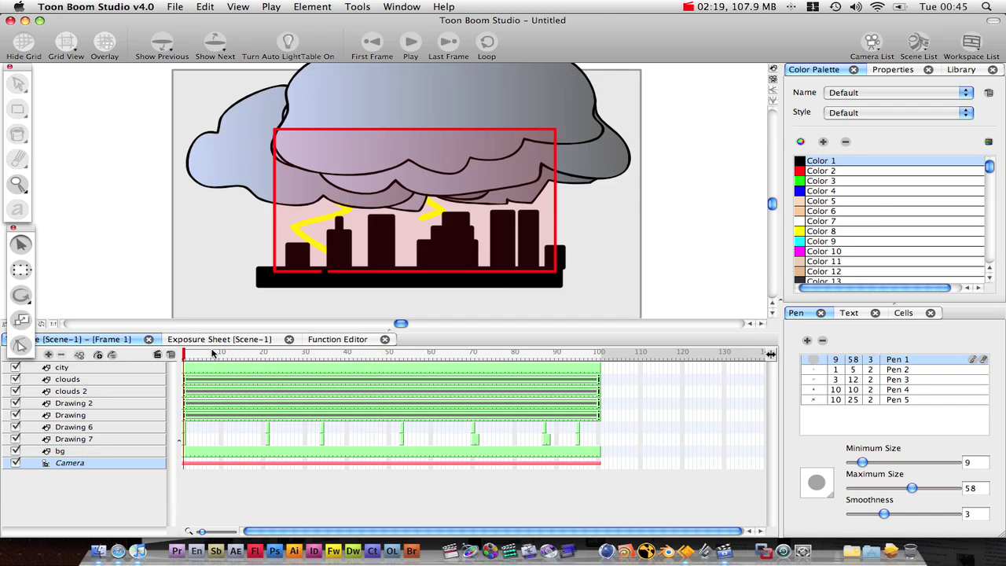
{"action": "left_click_drag", "start_coordinate": [212, 354], "coordinate": [456, 355]}
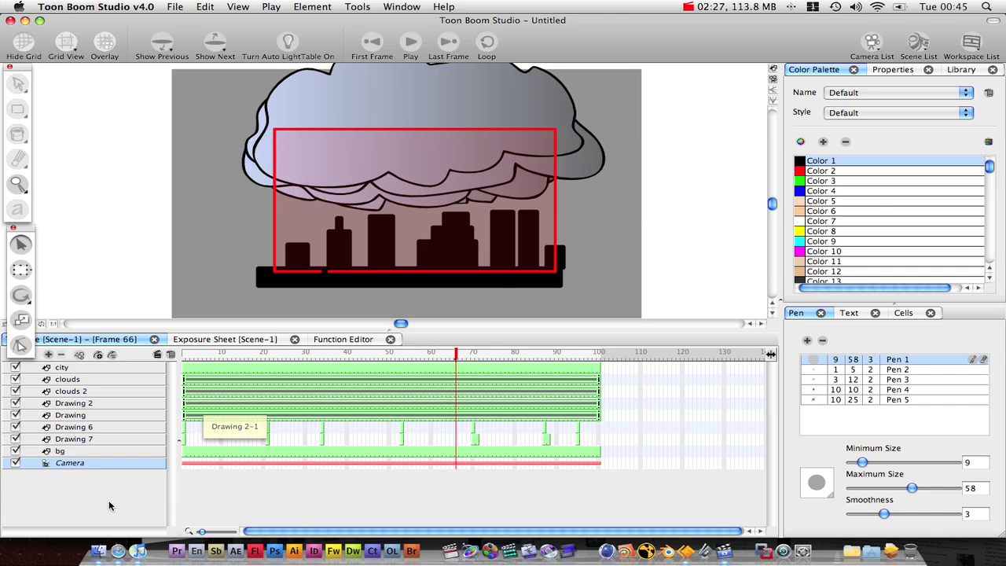
Import the earthquake .wav sound file from the END folder
{"action": "left_click", "coordinate": [175, 6]}
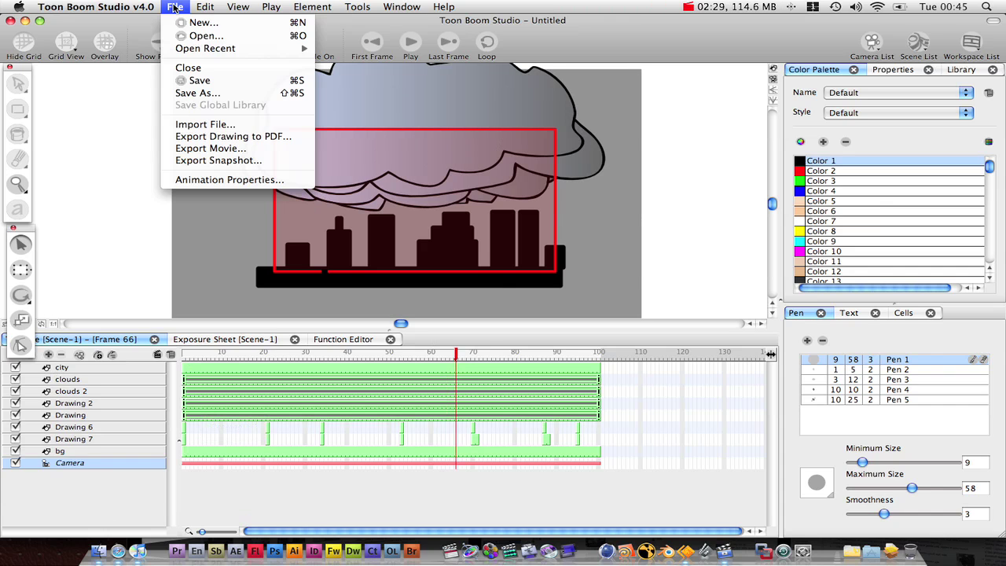
{"action": "left_click", "coordinate": [252, 125]}
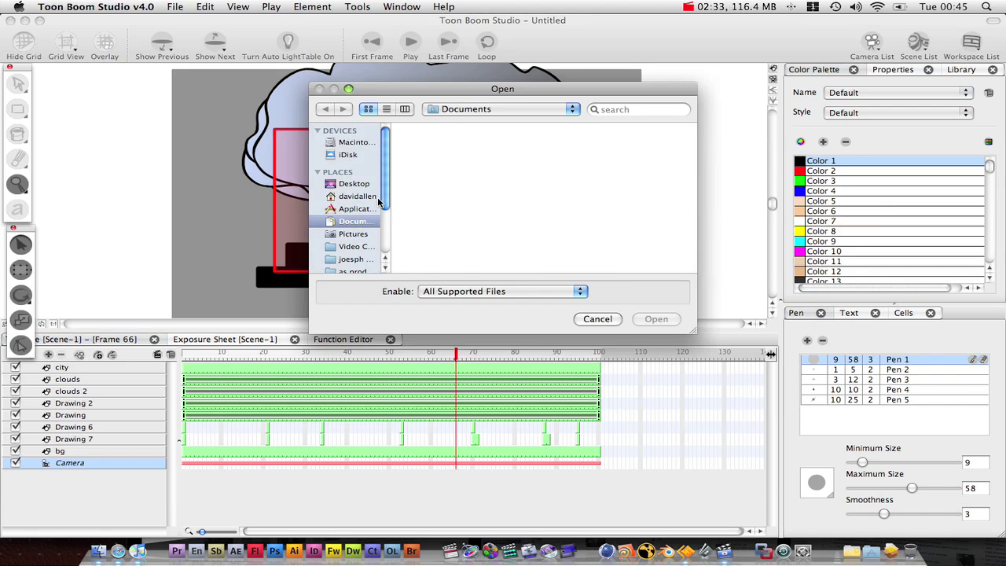
{"action": "left_click_drag", "start_coordinate": [384, 192], "coordinate": [380, 228]}
{"action": "left_click", "coordinate": [357, 223]}
{"action": "scroll", "coordinate": [487, 180], "scroll_direction": "down", "scroll_amount": 1}
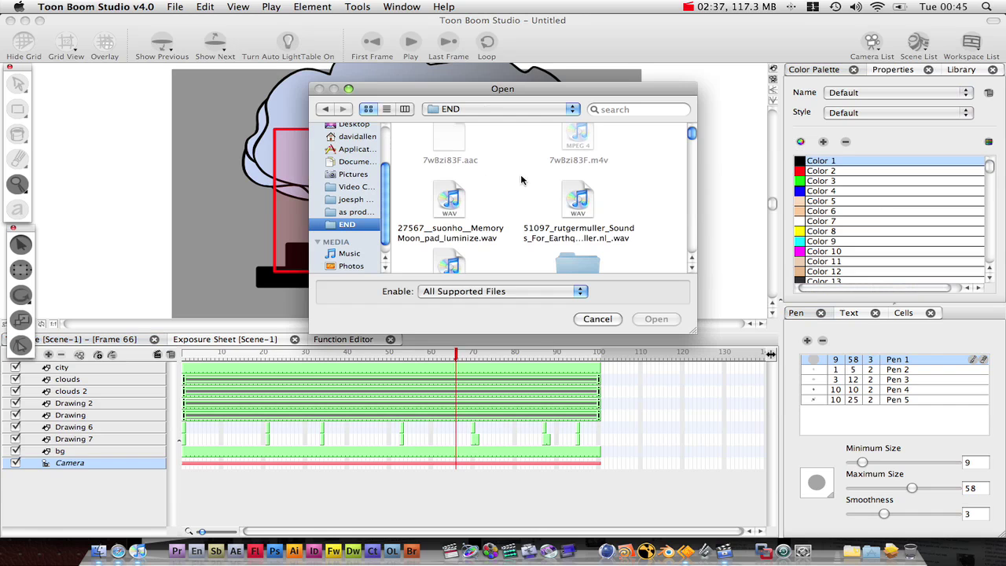
{"action": "left_click", "coordinate": [591, 202]}
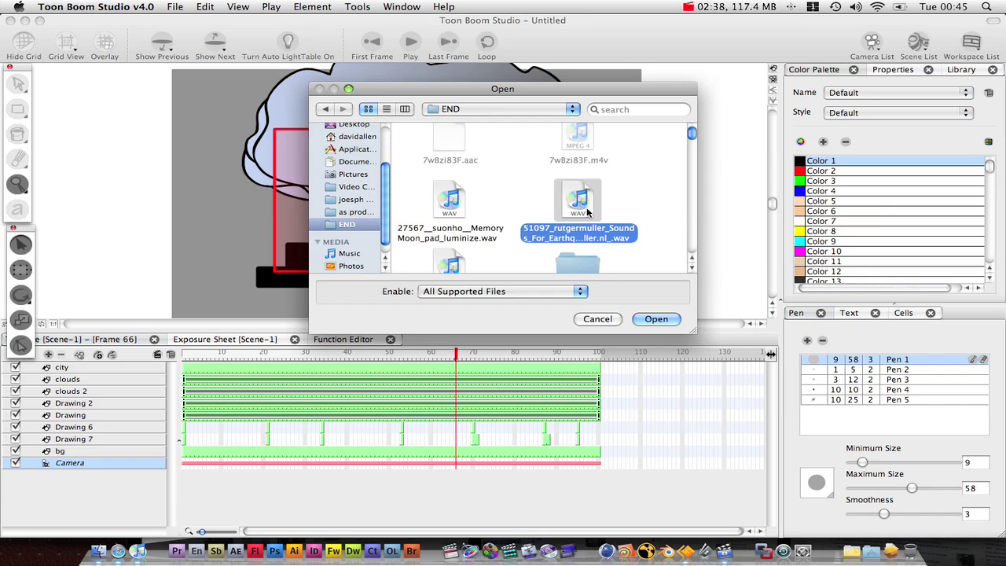
{"action": "left_click", "coordinate": [657, 319]}
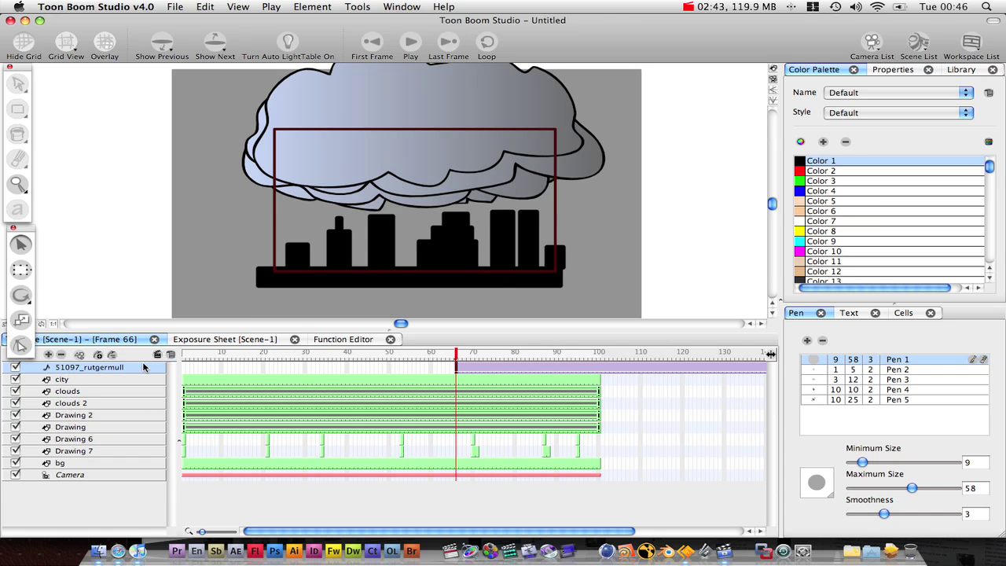
Shift the sound clip so it starts at frame 1
{"action": "left_click", "coordinate": [557, 367]}
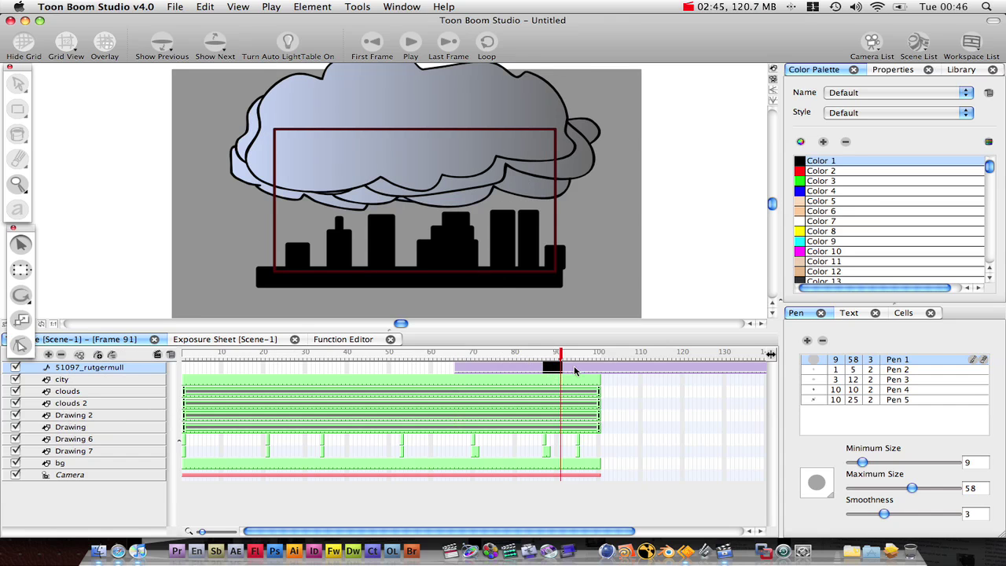
{"action": "left_click", "coordinate": [494, 368]}
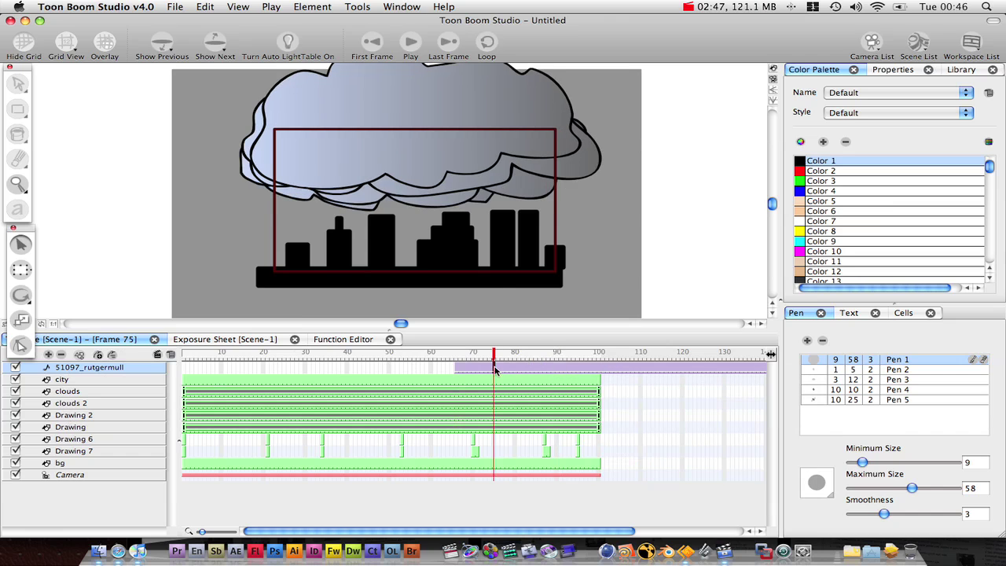
{"action": "left_click", "coordinate": [463, 371]}
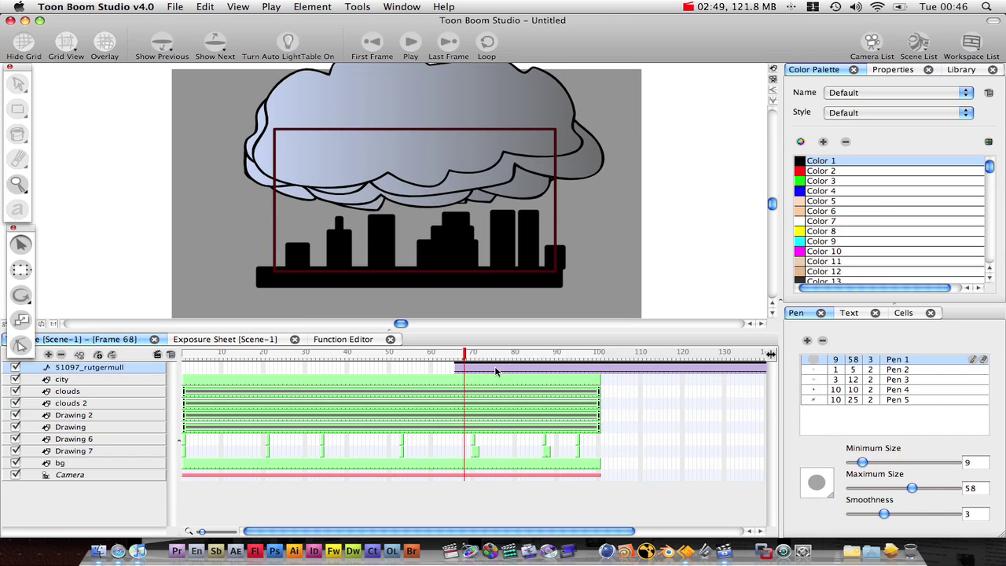
{"action": "left_click_drag", "start_coordinate": [516, 371], "coordinate": [182, 355]}
Play the animation with its sound and stop at frame 82
{"action": "key", "text": "Return"}
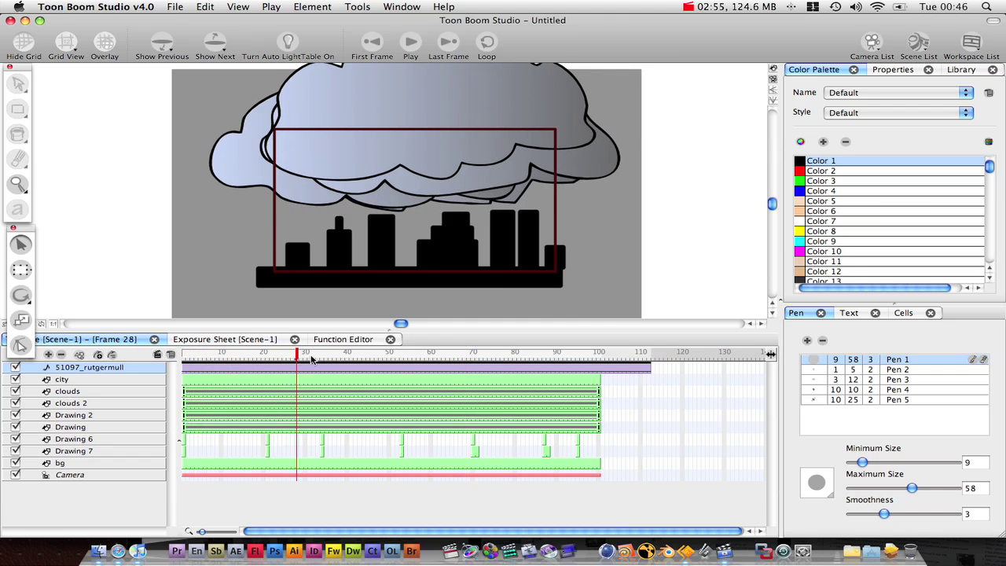
{"action": "key", "text": "Return"}
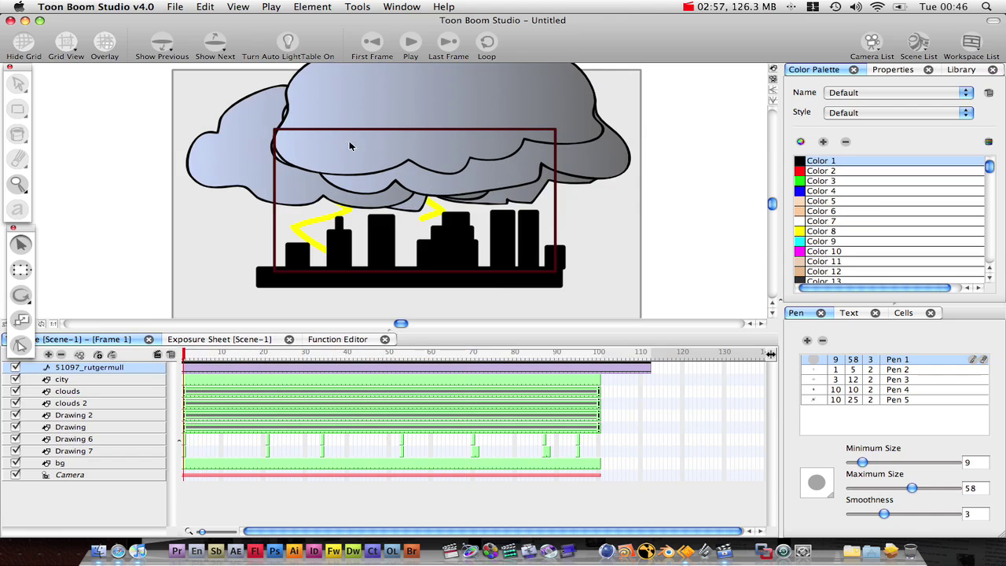
{"action": "left_click", "coordinate": [417, 44]}
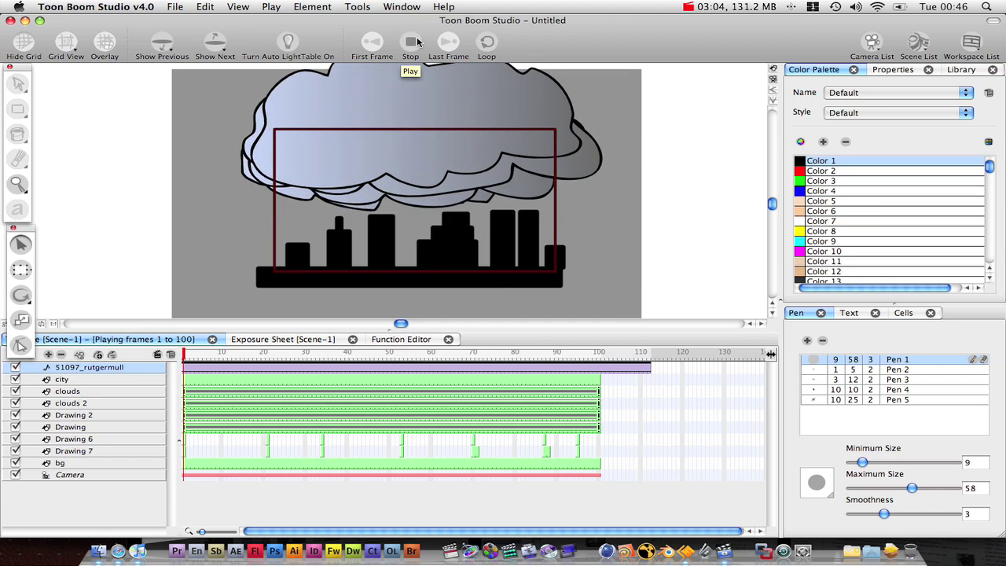
{"action": "left_click", "coordinate": [411, 42]}
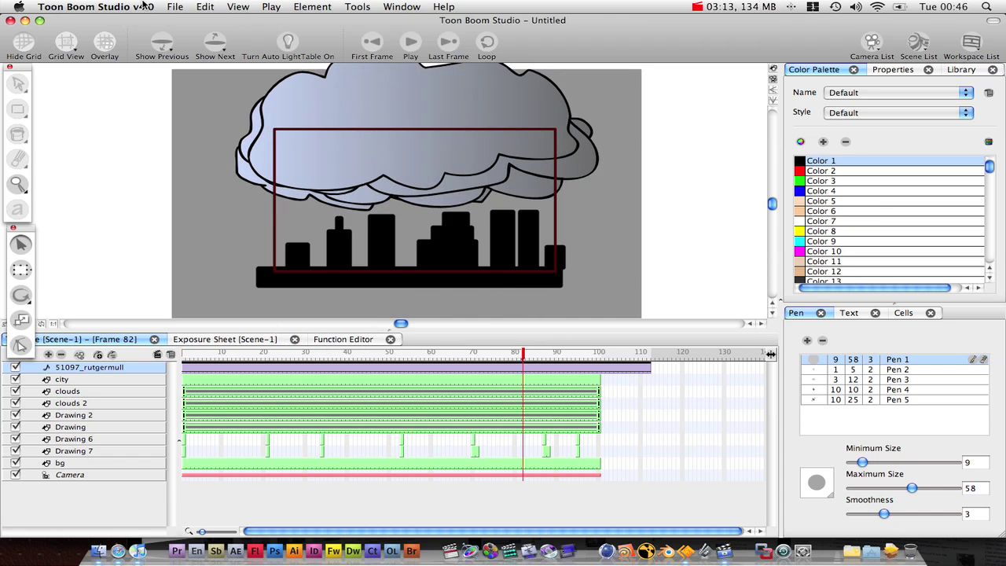
Open Export Movie and keep QuickTime Movie as the export format
{"action": "left_click", "coordinate": [147, 8]}
{"action": "left_click", "coordinate": [173, 7]}
{"action": "left_click", "coordinate": [173, 7]}
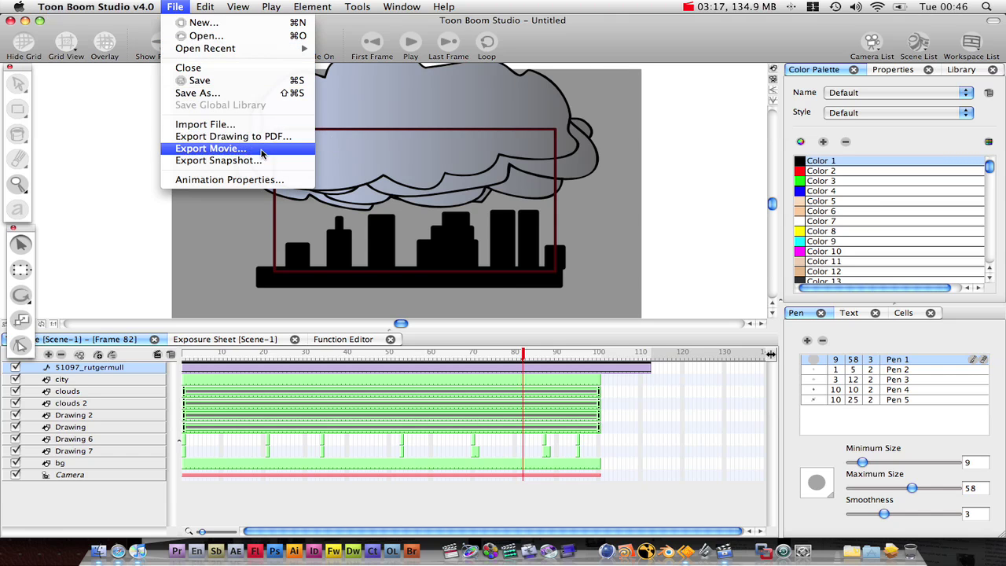
{"action": "left_click", "coordinate": [265, 149]}
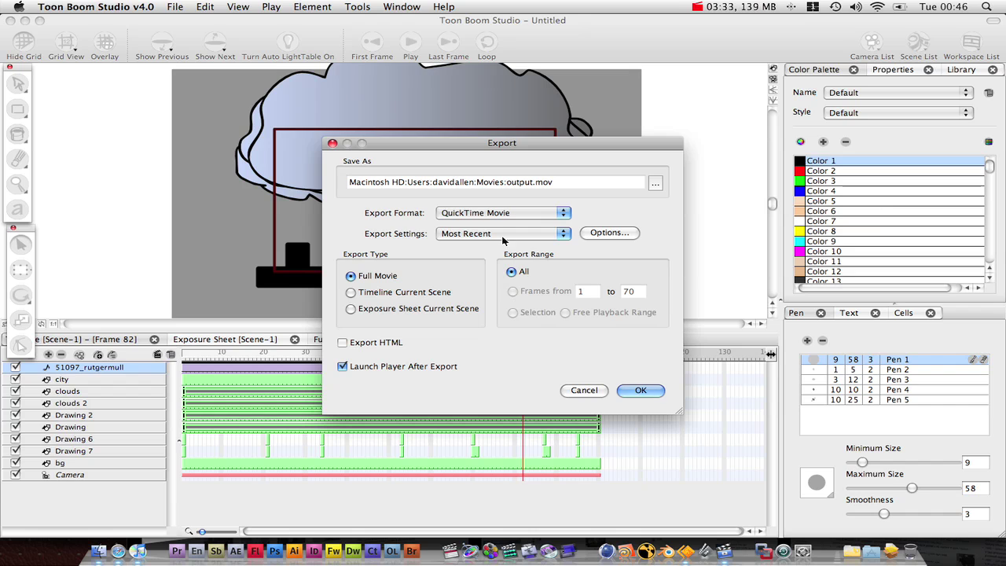
{"action": "left_click", "coordinate": [534, 211]}
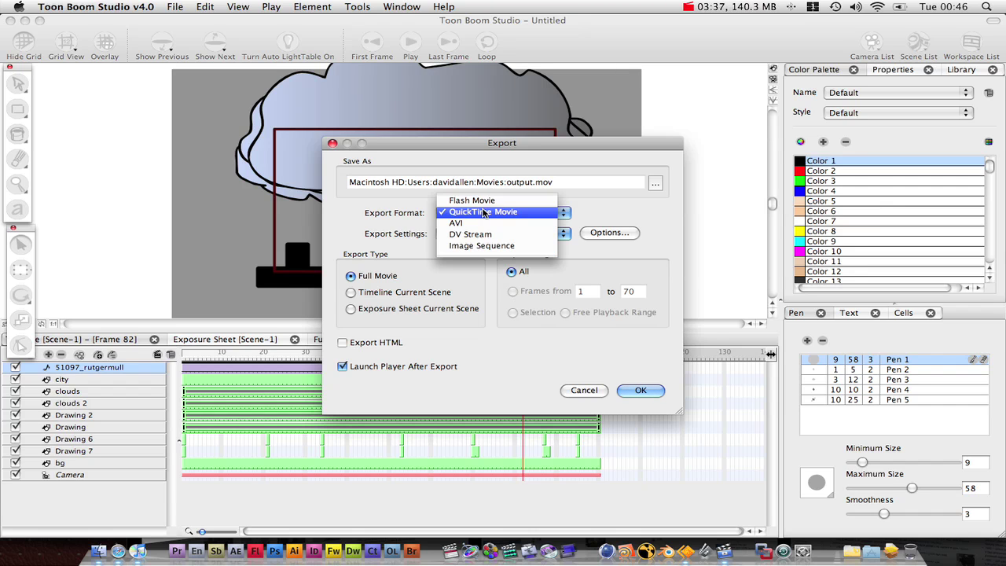
{"action": "left_click", "coordinate": [637, 217]}
Keep the Most Recent preset and open the QuickTime video compression settings
{"action": "left_click", "coordinate": [542, 233]}
{"action": "left_click", "coordinate": [601, 217]}
{"action": "left_click", "coordinate": [609, 232]}
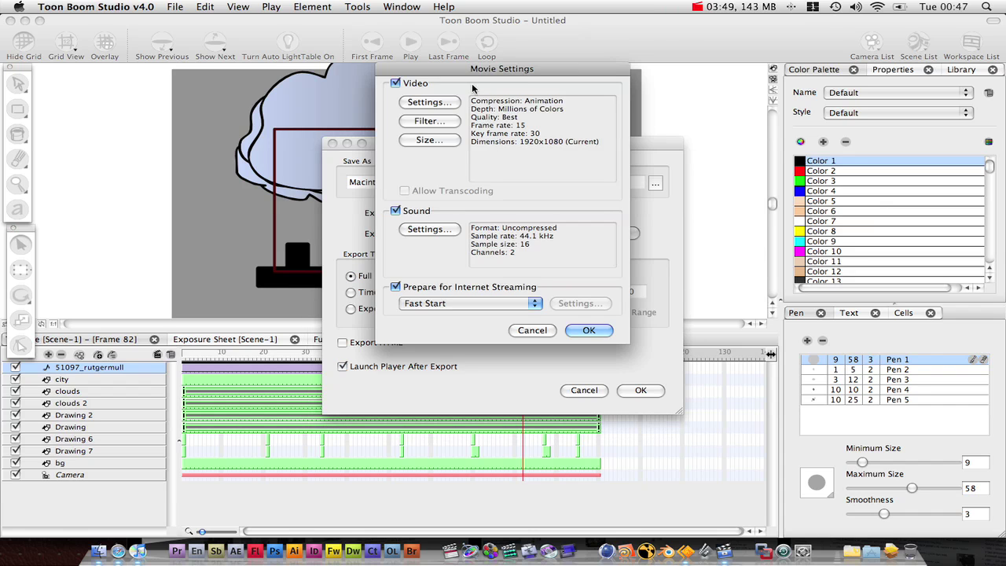
{"action": "left_click", "coordinate": [437, 107]}
Set the video frame rate to 15 fps
{"action": "left_click", "coordinate": [376, 113]}
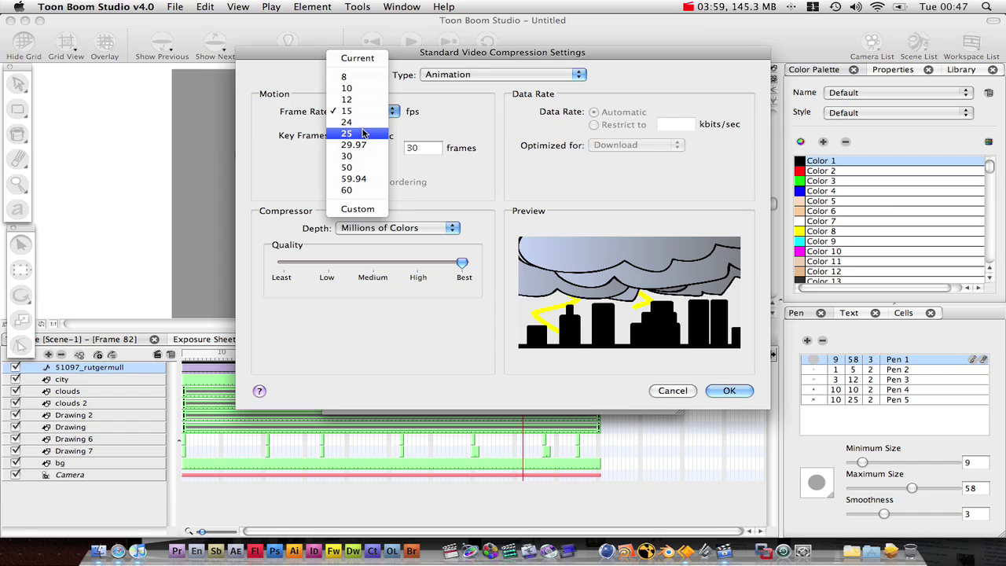
{"action": "left_click", "coordinate": [363, 134]}
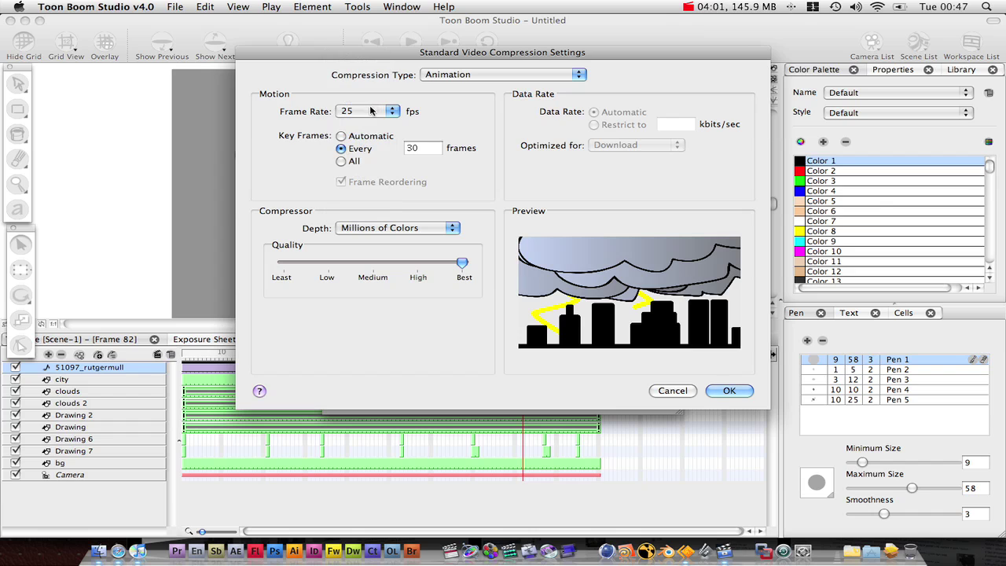
{"action": "left_click", "coordinate": [370, 111]}
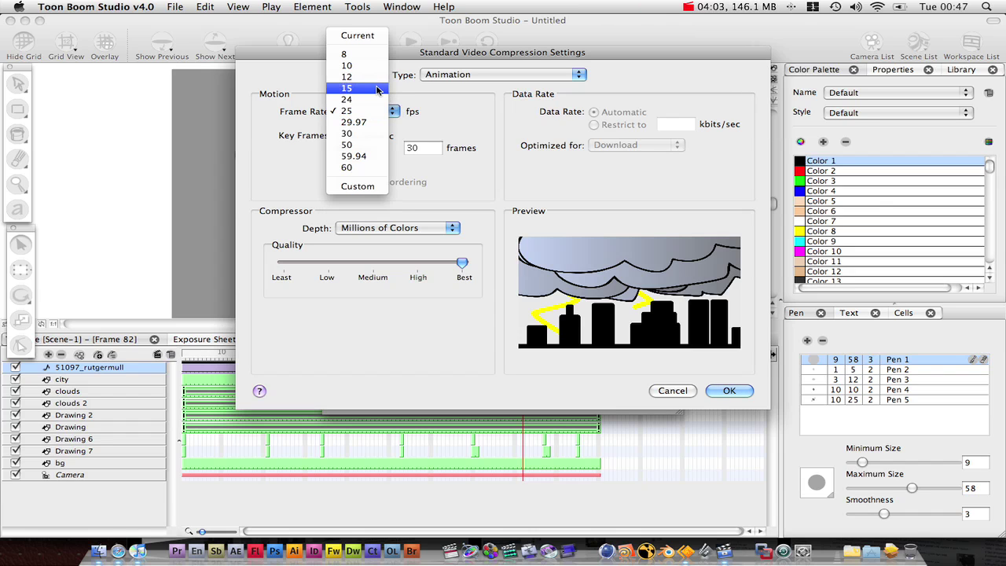
{"action": "left_click", "coordinate": [376, 90]}
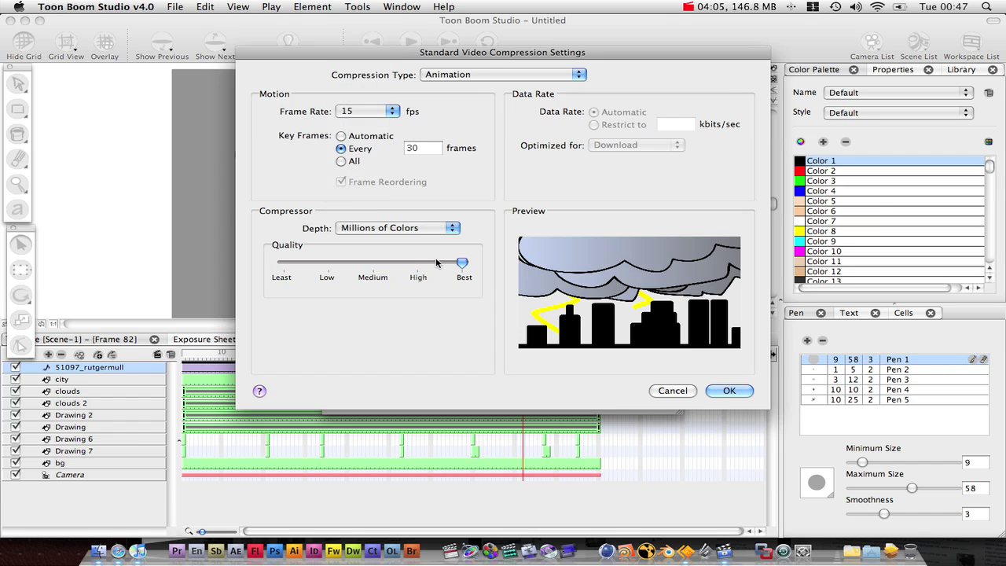
Choose H.264 compression with Faster encode (Single-pass) and confirm the video settings
{"action": "left_click", "coordinate": [491, 75]}
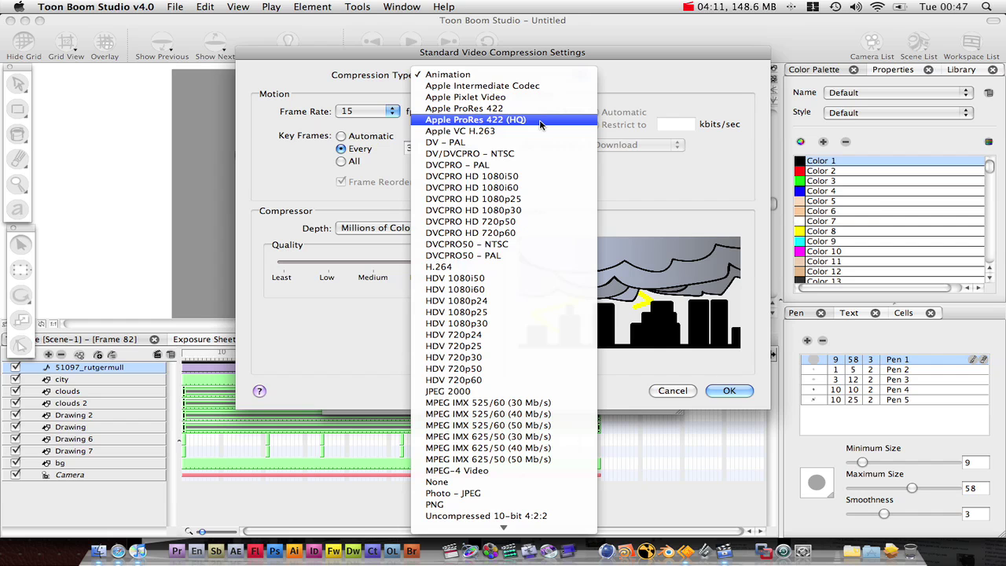
{"action": "left_click", "coordinate": [503, 267]}
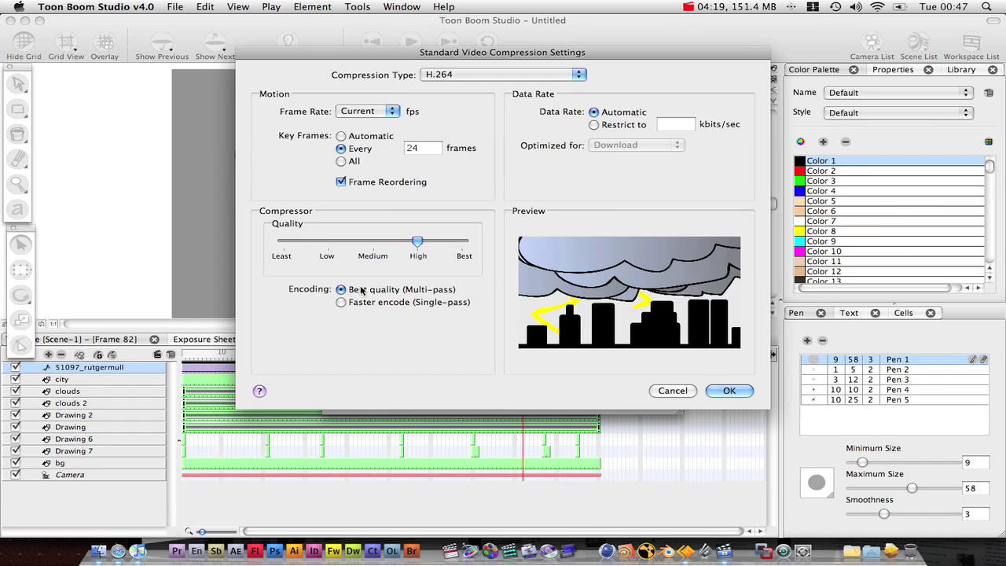
{"action": "left_click", "coordinate": [341, 302]}
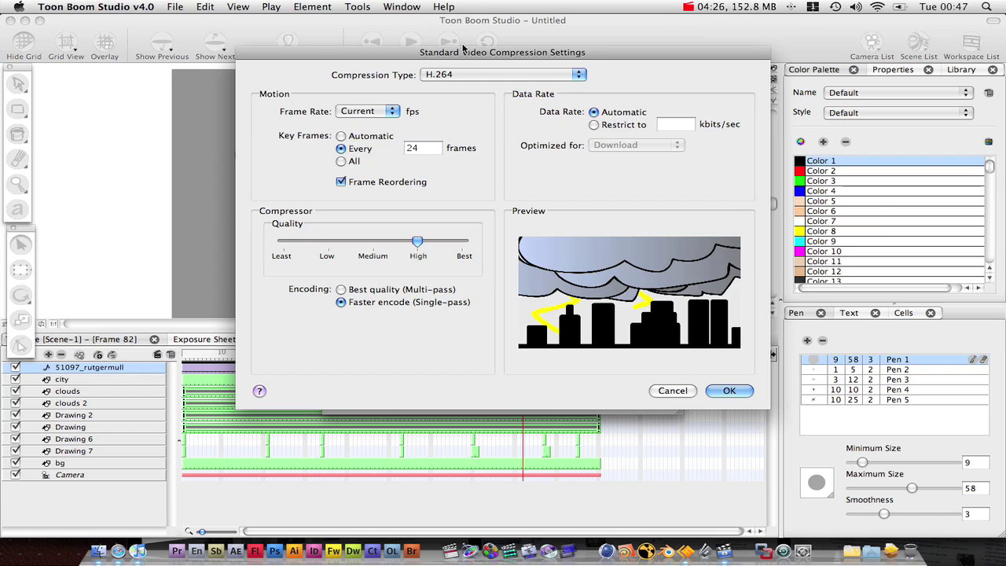
{"action": "left_click", "coordinate": [730, 390]}
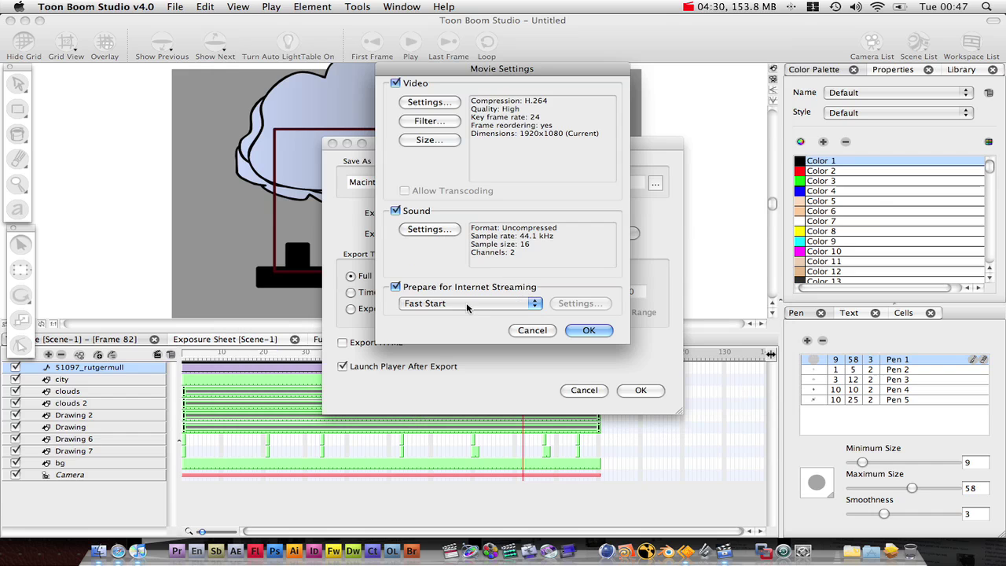
Set the audio compressor to None in Sound Settings and confirm
{"action": "left_click", "coordinate": [396, 210]}
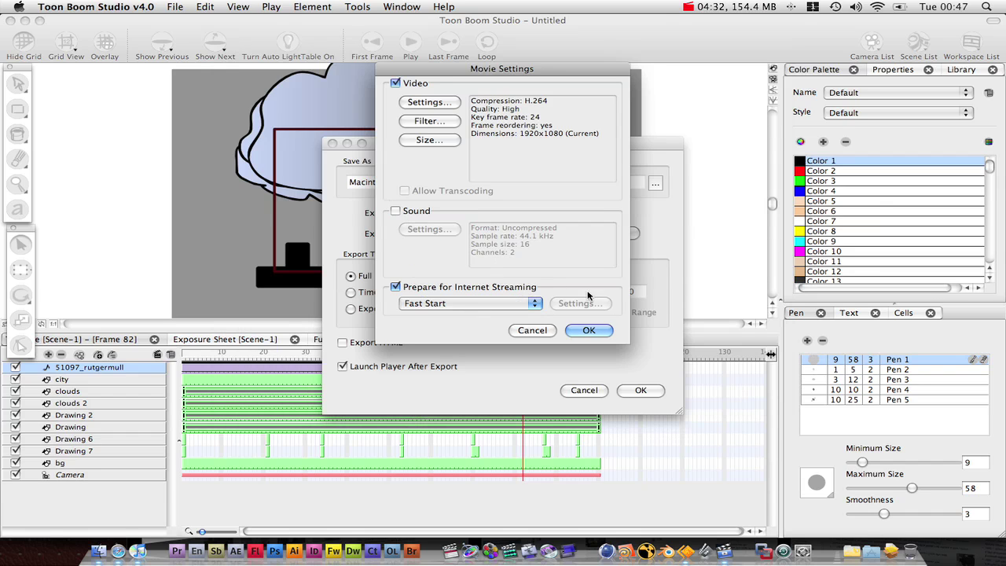
{"action": "left_click", "coordinate": [395, 211]}
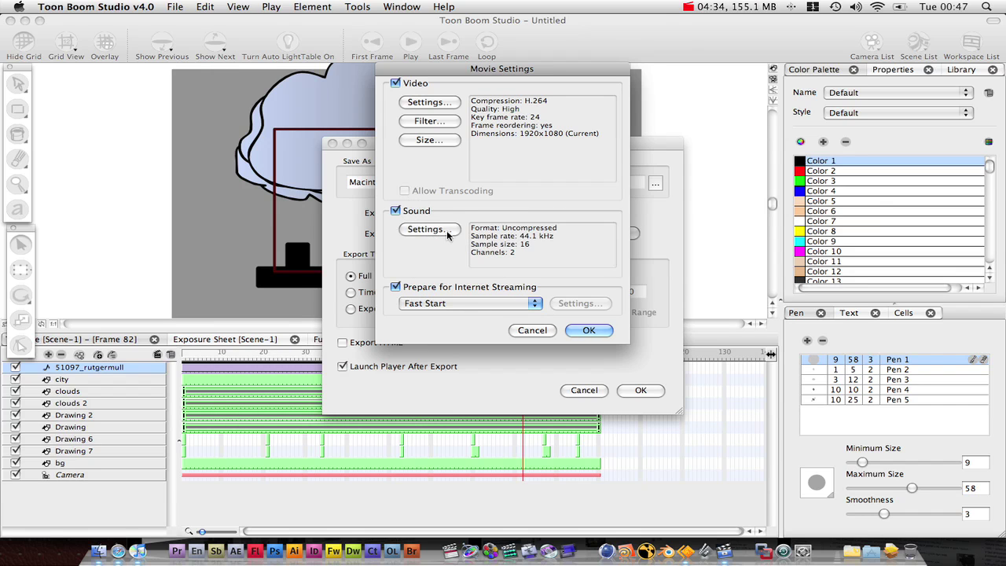
{"action": "left_click", "coordinate": [429, 229]}
{"action": "left_click", "coordinate": [535, 88]}
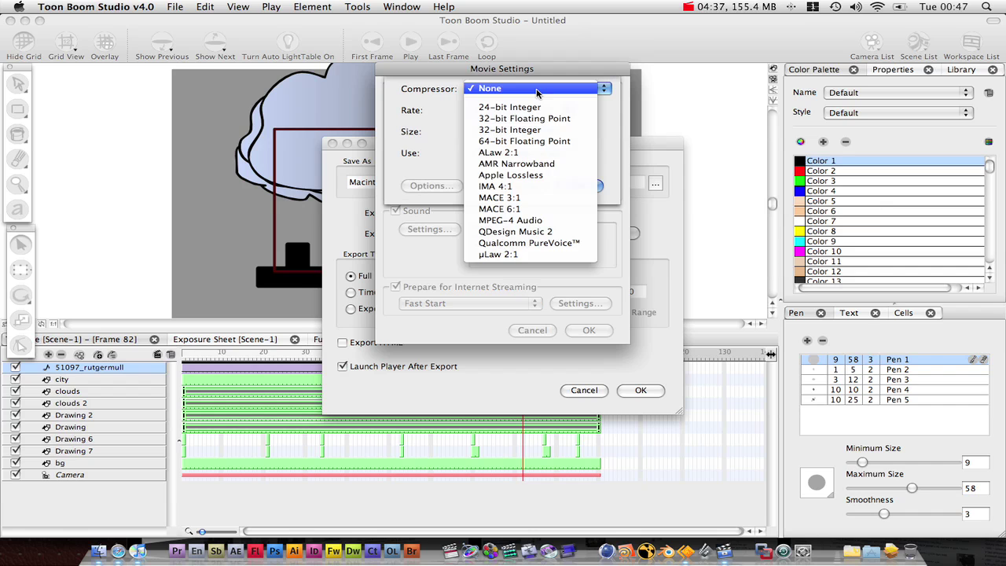
{"action": "left_click", "coordinate": [444, 115]}
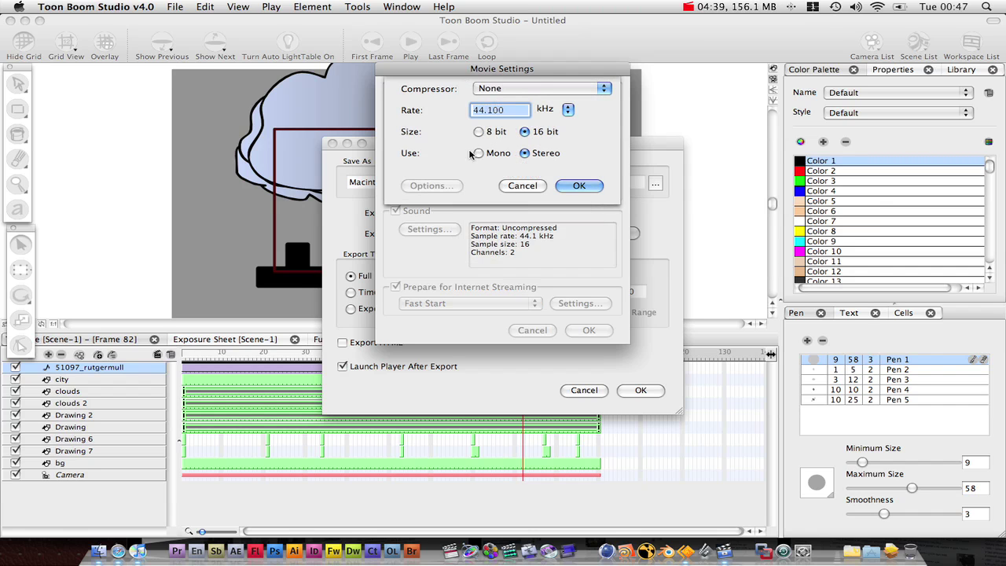
{"action": "left_click", "coordinate": [530, 89]}
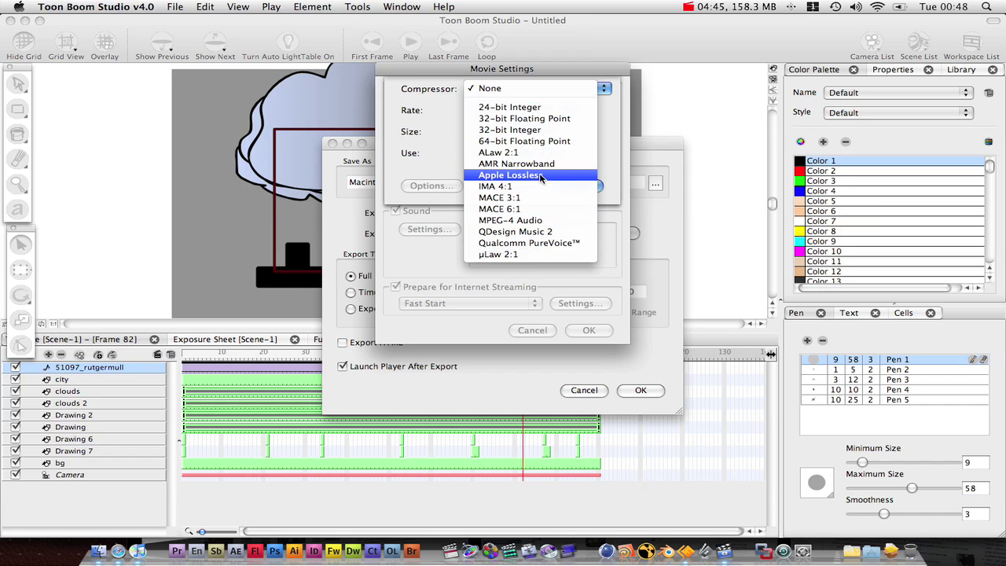
{"action": "left_click", "coordinate": [434, 150]}
{"action": "left_click", "coordinate": [578, 186]}
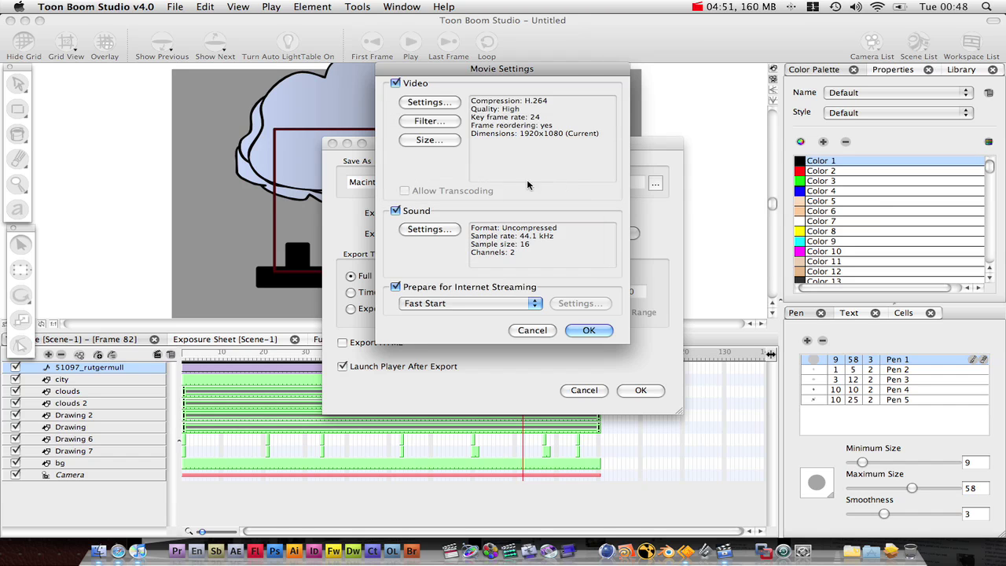
Turn off Sound and Prepare for Internet Streaming, then confirm the Movie Settings
{"action": "left_click", "coordinate": [396, 212]}
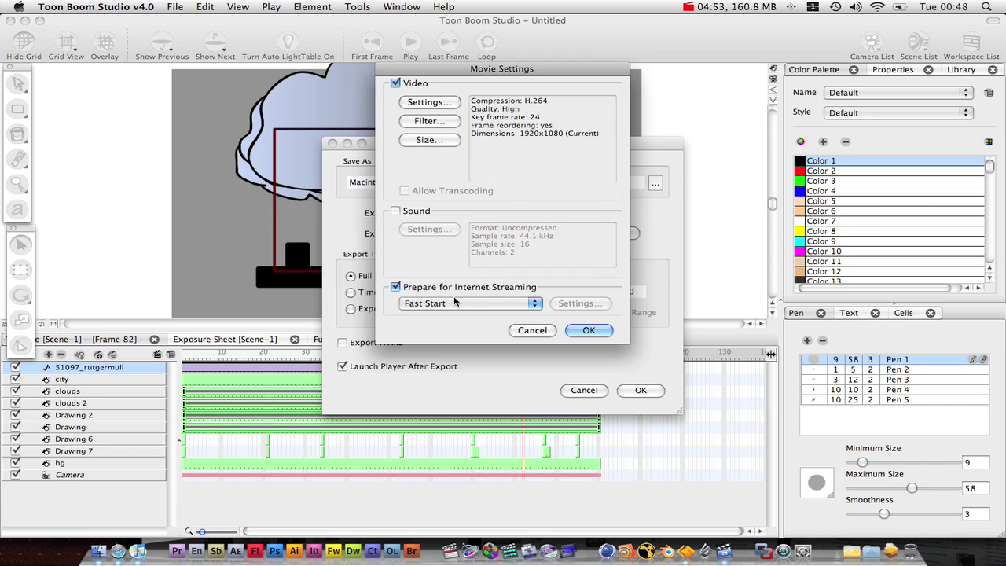
{"action": "left_click", "coordinate": [407, 299]}
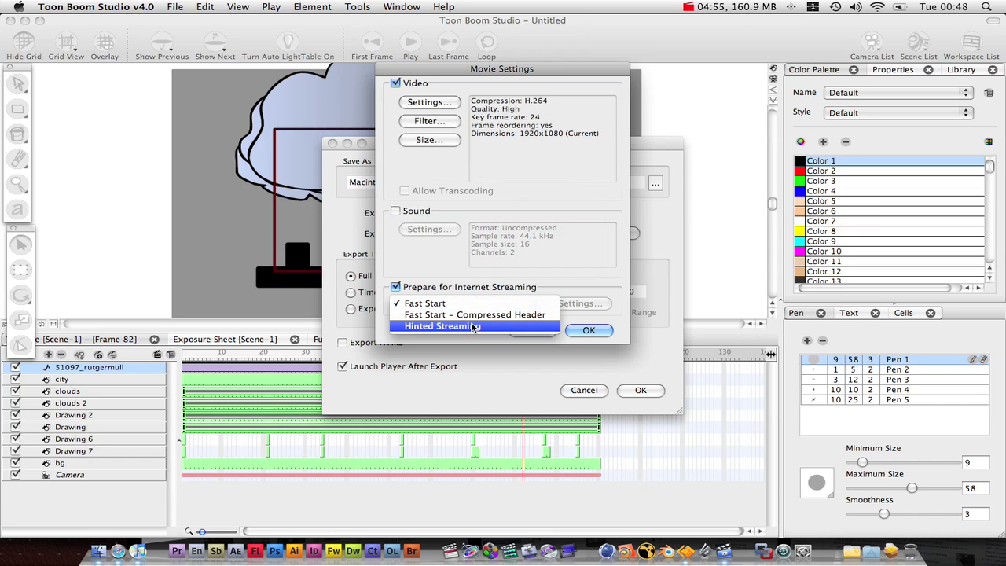
{"action": "left_click", "coordinate": [407, 300]}
{"action": "left_click", "coordinate": [396, 287]}
{"action": "left_click", "coordinate": [588, 331]}
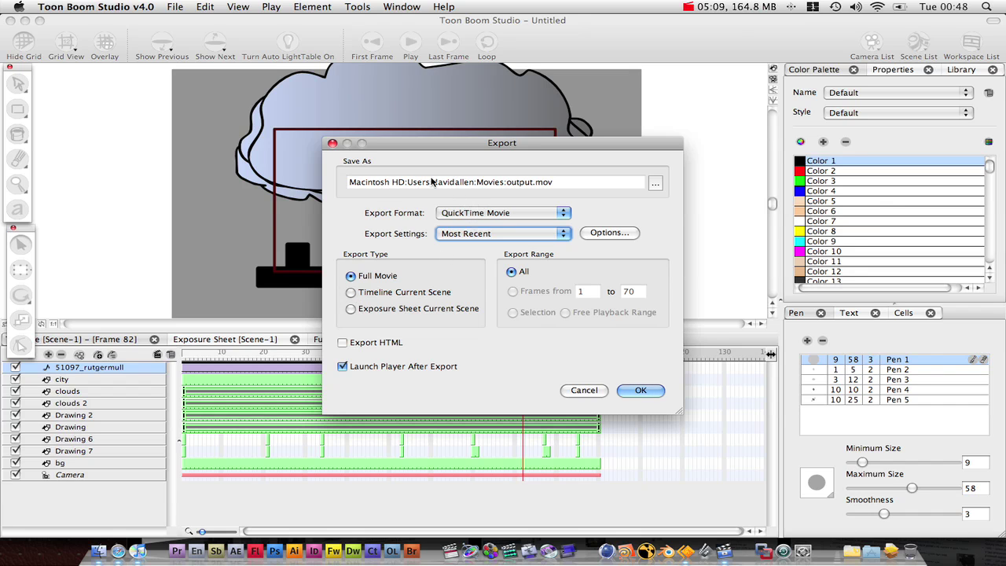
Set the export destination to the Desktop with the file name 'storm toon boom tutotrial.mov'
{"action": "left_click", "coordinate": [655, 183]}
{"action": "left_click", "coordinate": [602, 155]}
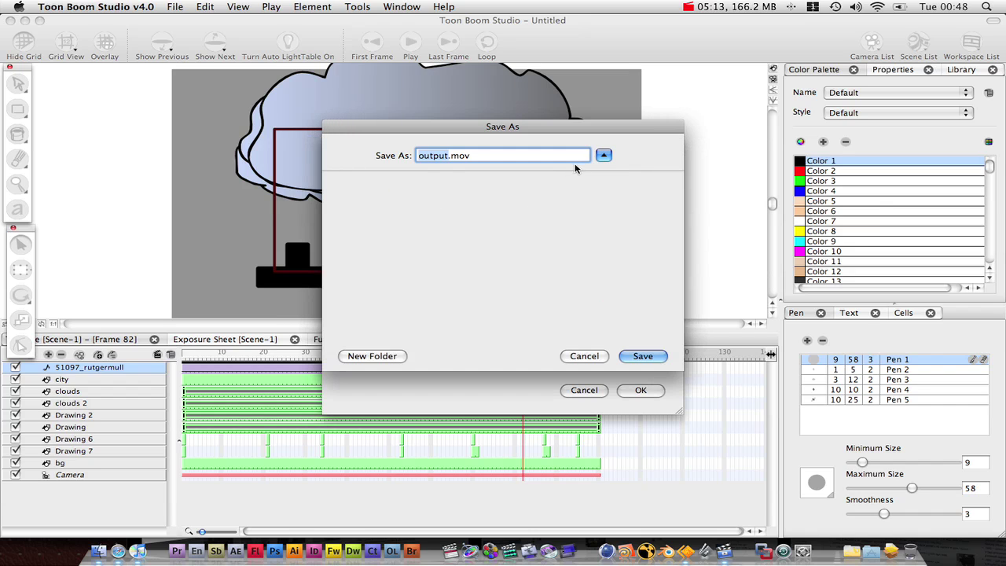
{"action": "left_click", "coordinate": [374, 263]}
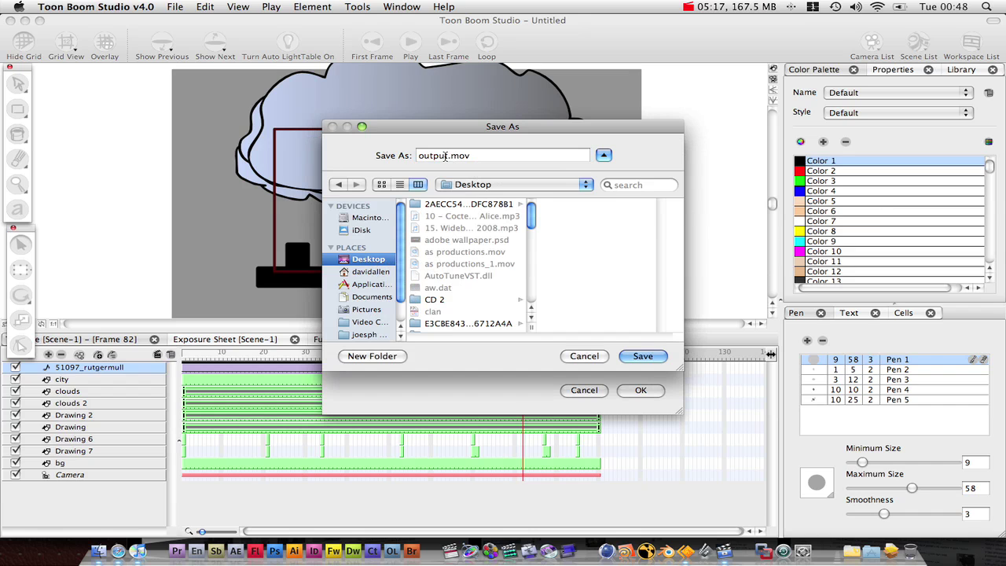
{"action": "key", "text": "Tab"}
{"action": "type", "text": "storm to"}
{"action": "type", "text": "on boom t"}
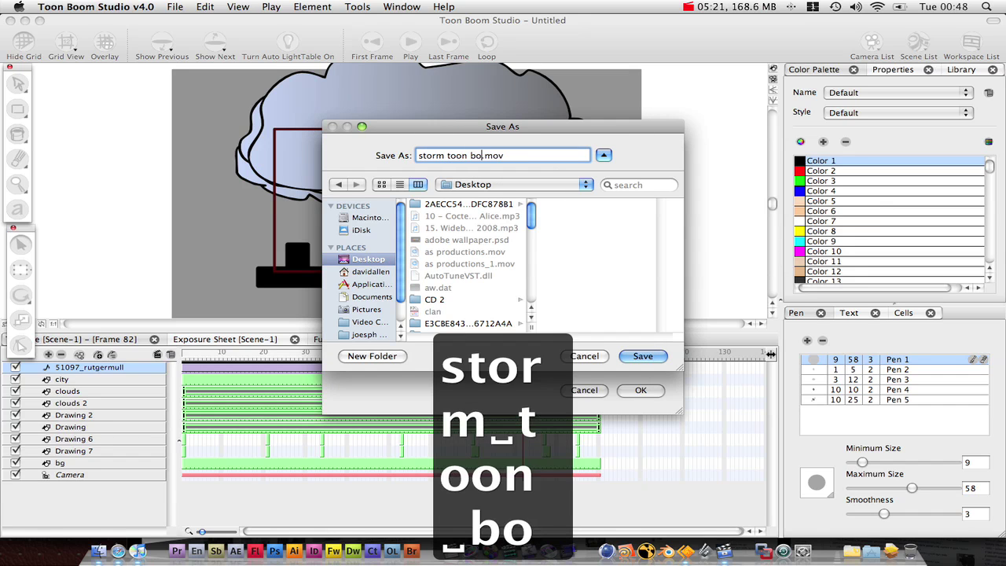
{"action": "type", "text": "utotrial"}
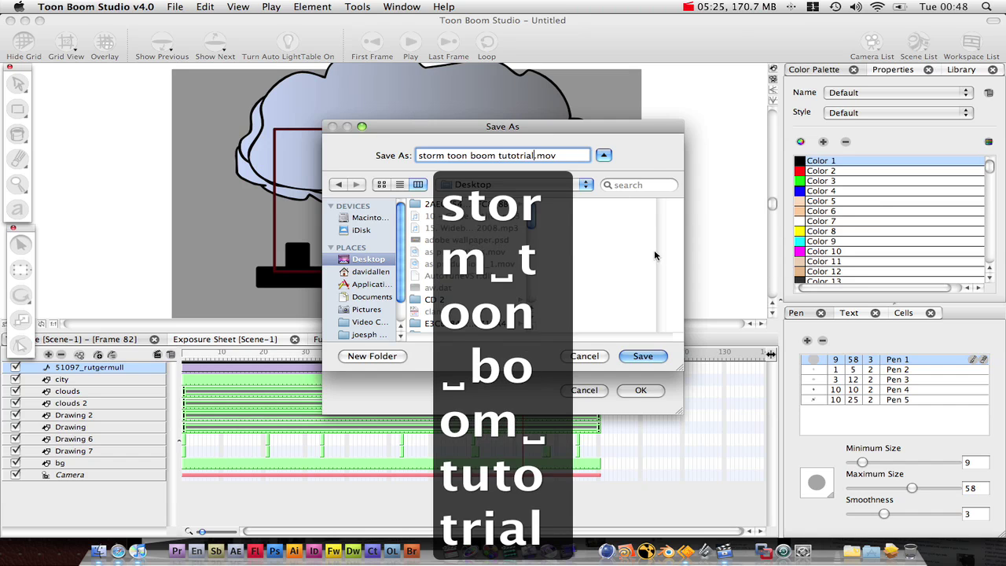
{"action": "left_click", "coordinate": [643, 358]}
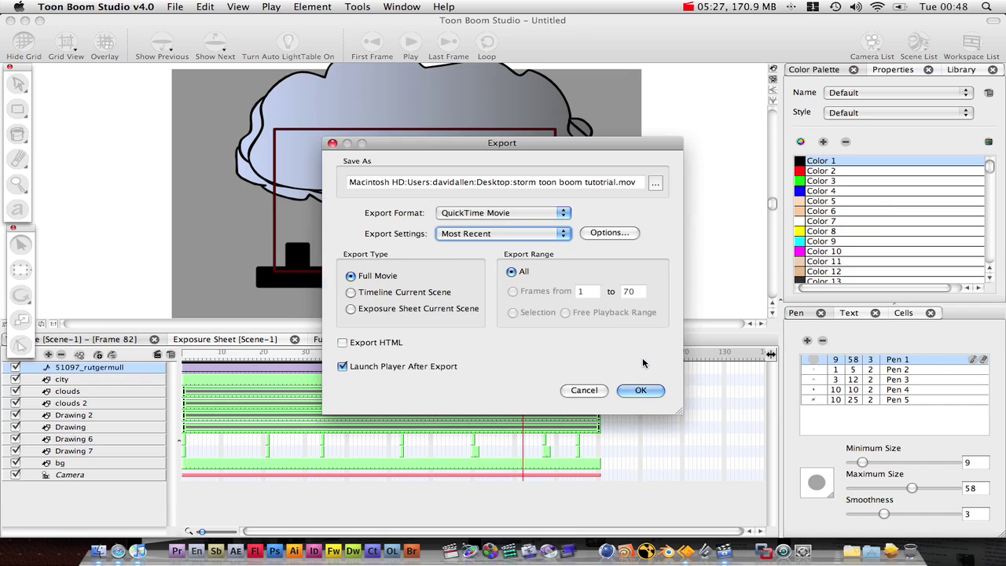
{"action": "left_click", "coordinate": [641, 390]}
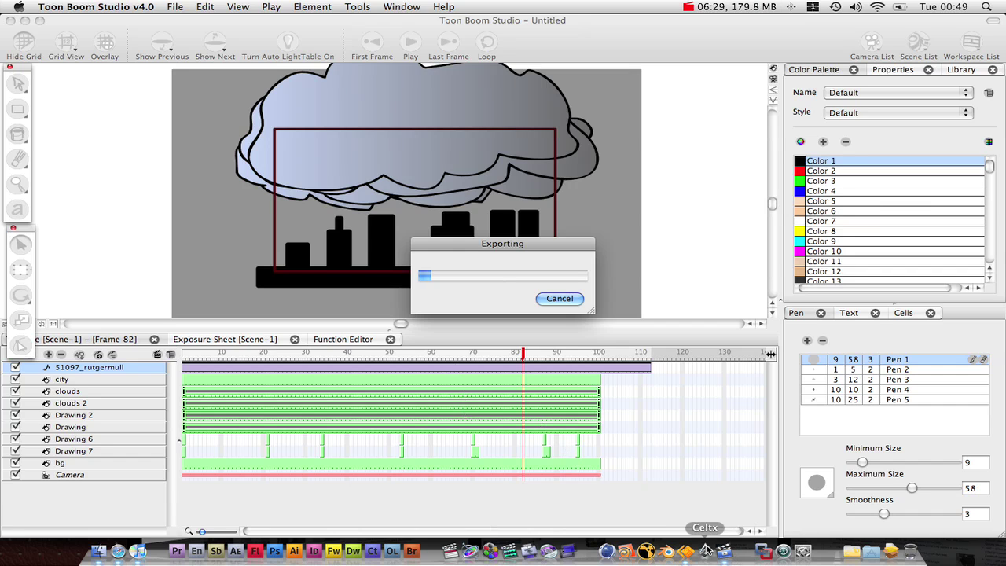
{"action": "left_click", "coordinate": [724, 552]}
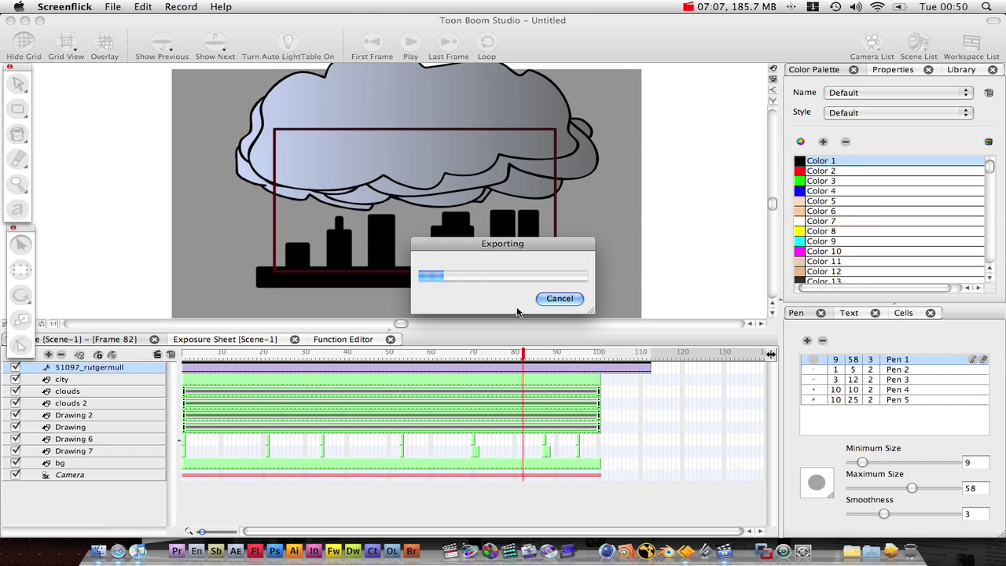
{"action": "left_click", "coordinate": [730, 7]}
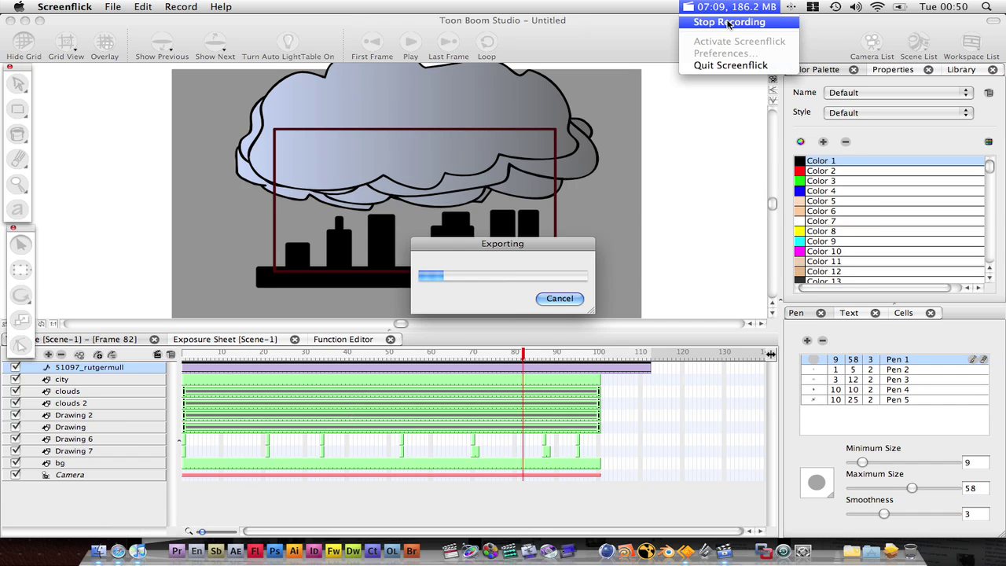